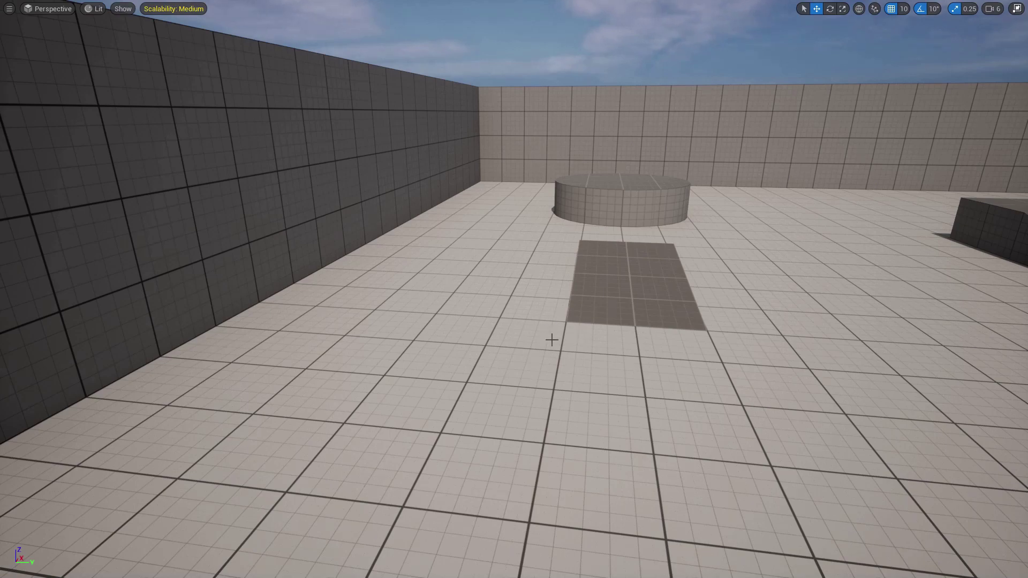
- Leave full-screen view, widen the viewport, and launch Quixel Bridge from Quick Add
key("F11")
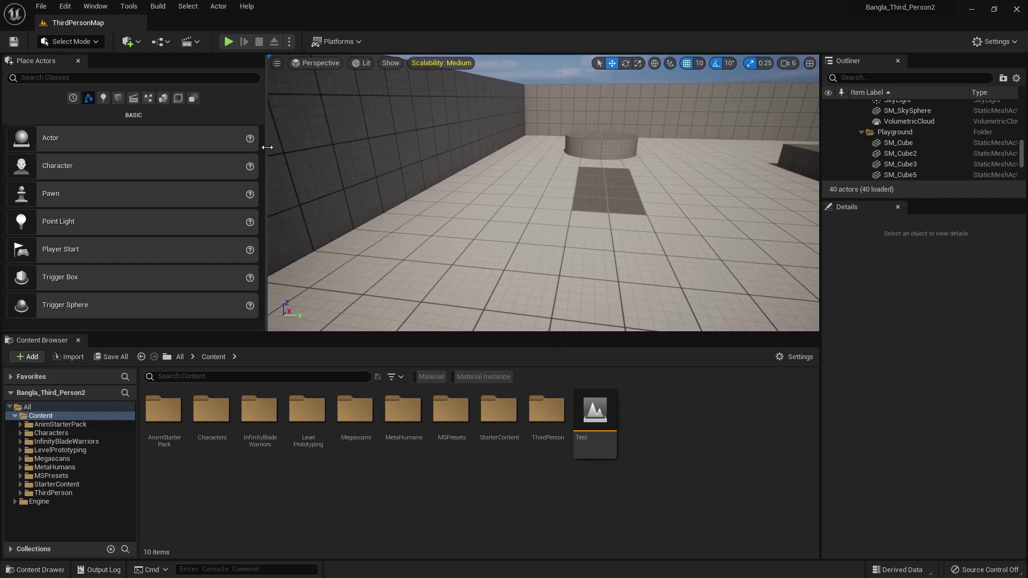
left_click_drag(263, 147, 200, 161)
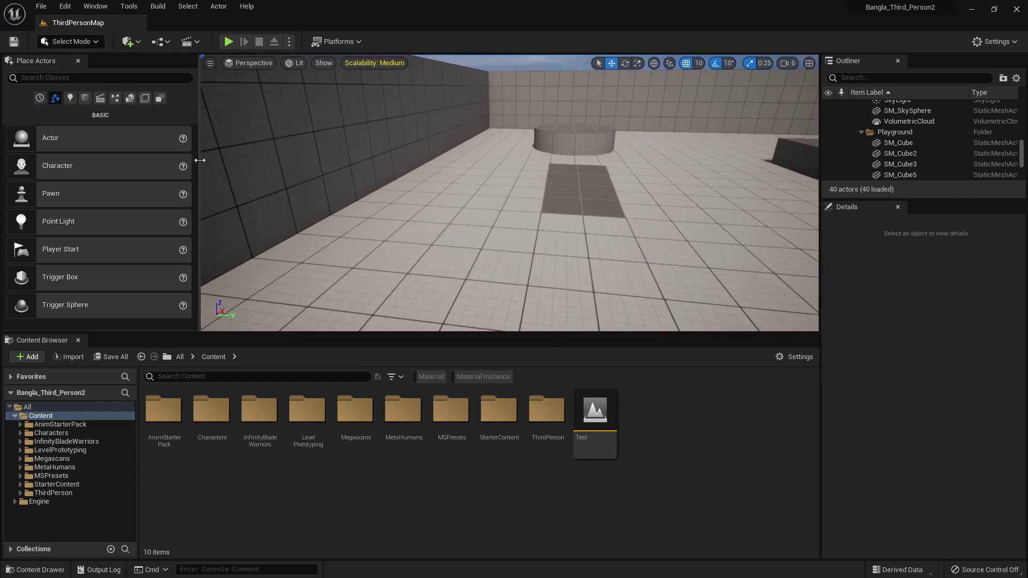
left_click(135, 45)
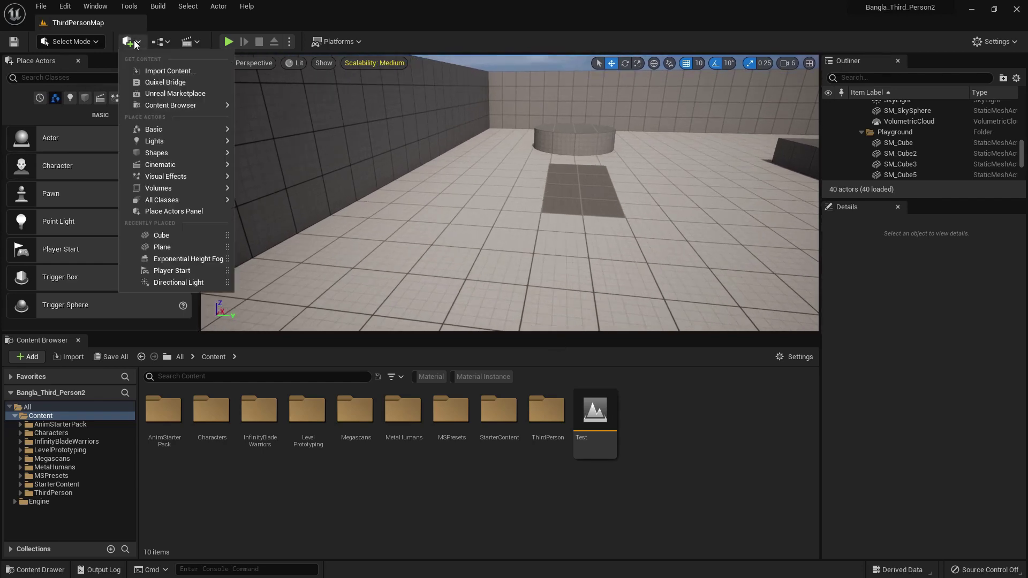
left_click(177, 82)
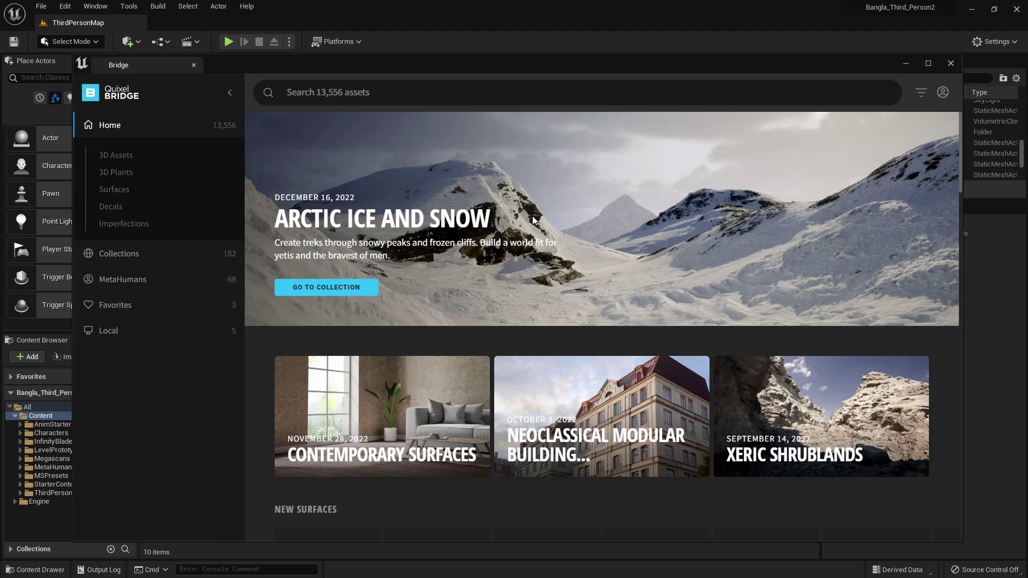
- Browse the Megascans Collections, then return to the Bridge Home page
left_click(149, 255)
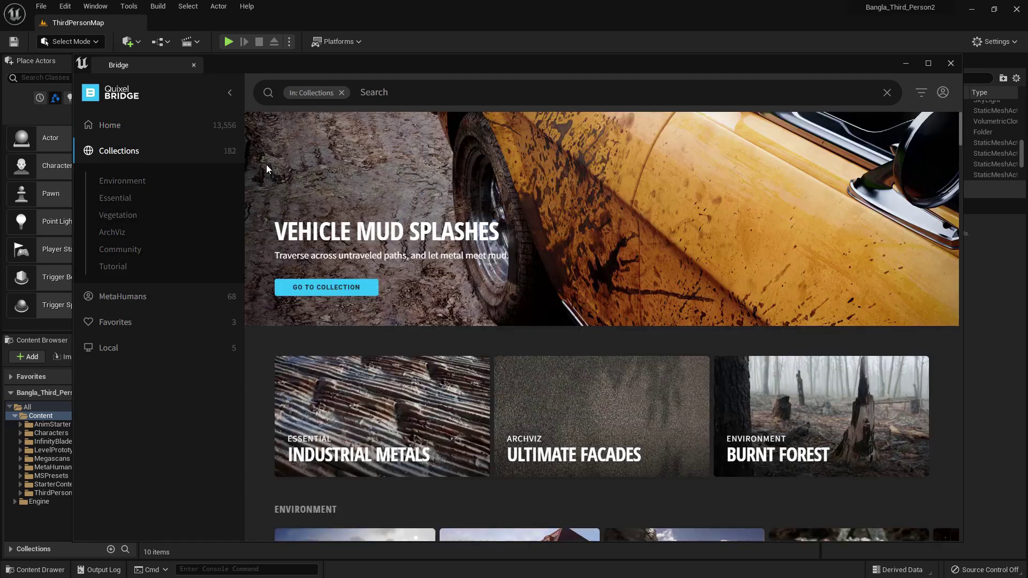
scroll(430, 237, "down", 4)
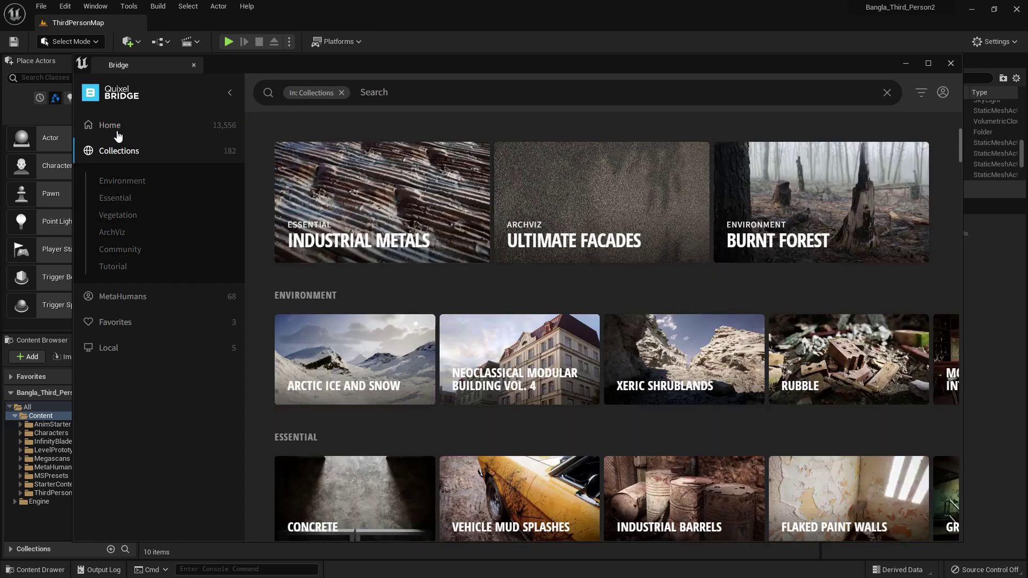
left_click(117, 130)
scroll(639, 338, "down", 5)
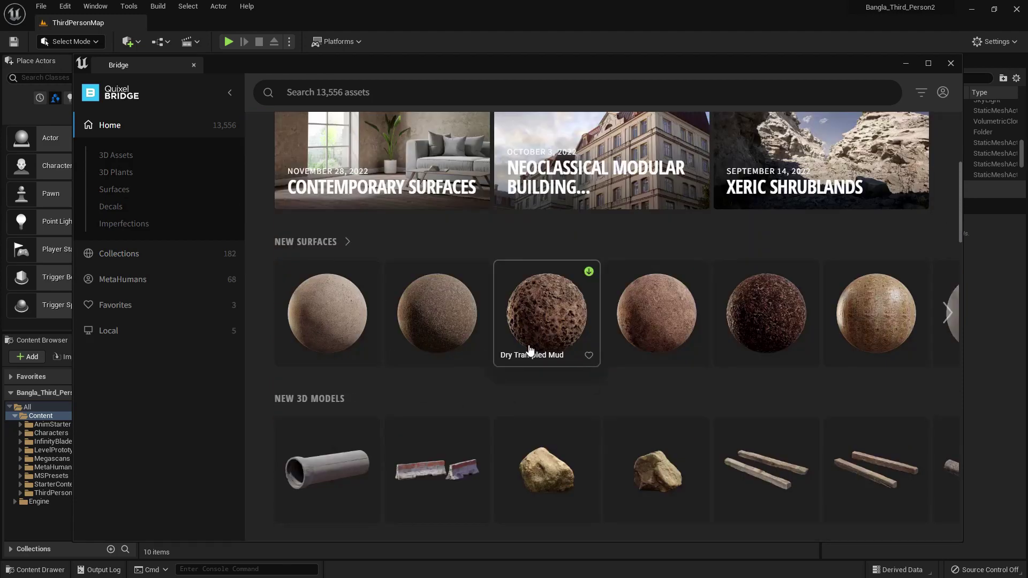
- Preview the Hazel Bark surface and page through the New Surfaces carousel
left_click(862, 306)
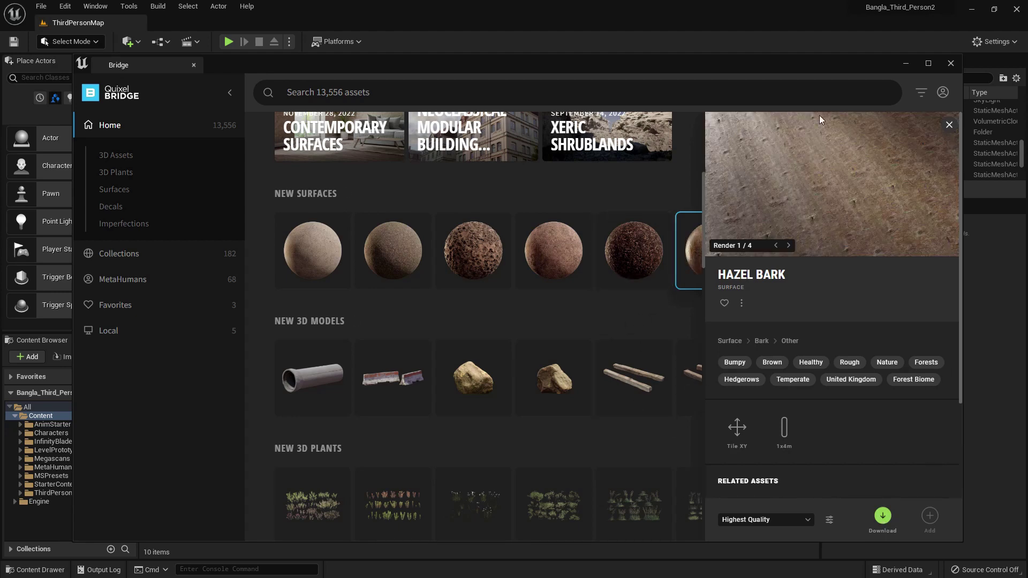
left_click(950, 127)
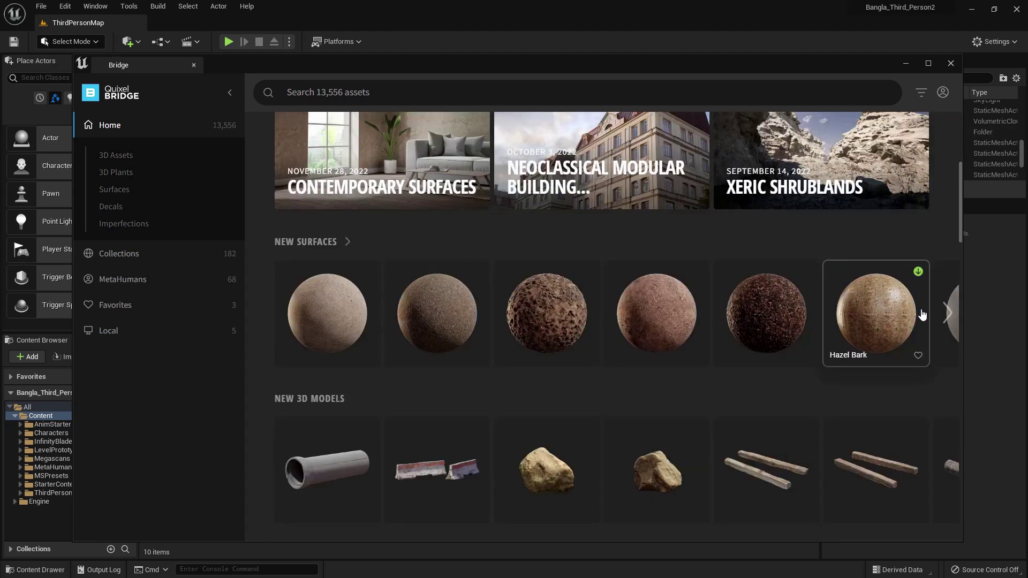
left_click(948, 316)
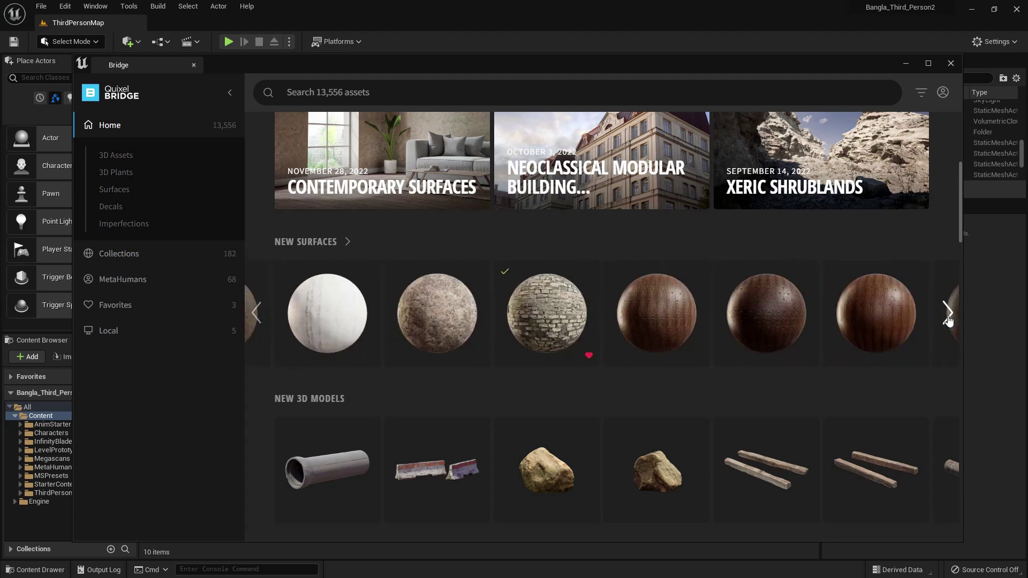
left_click(947, 316)
left_click(946, 315)
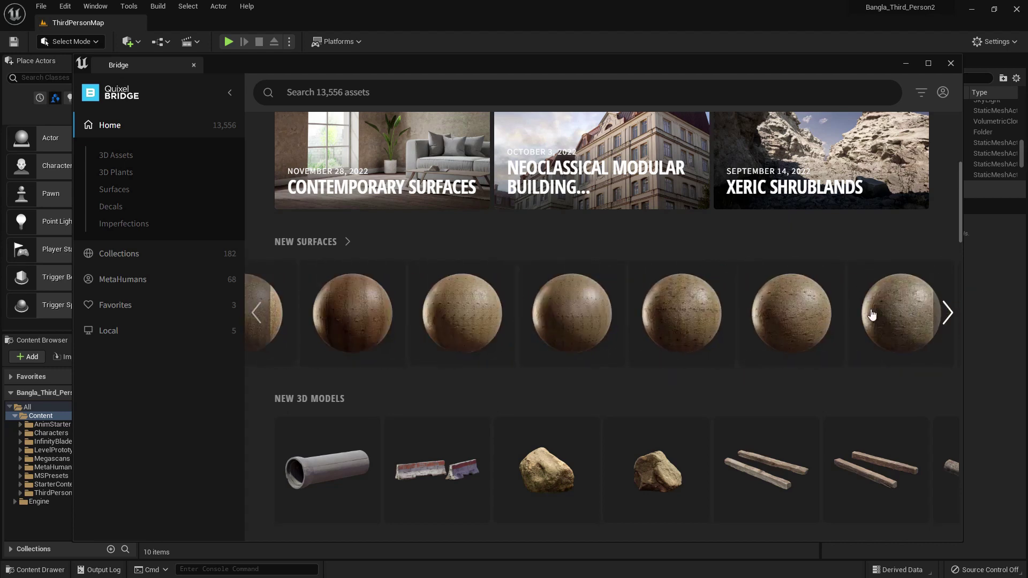
- In Favorites, check the Dirty Stone Wall, Savanna Dry Grass and Verde Alpi Marble details, then hide Bridge
left_click(130, 310)
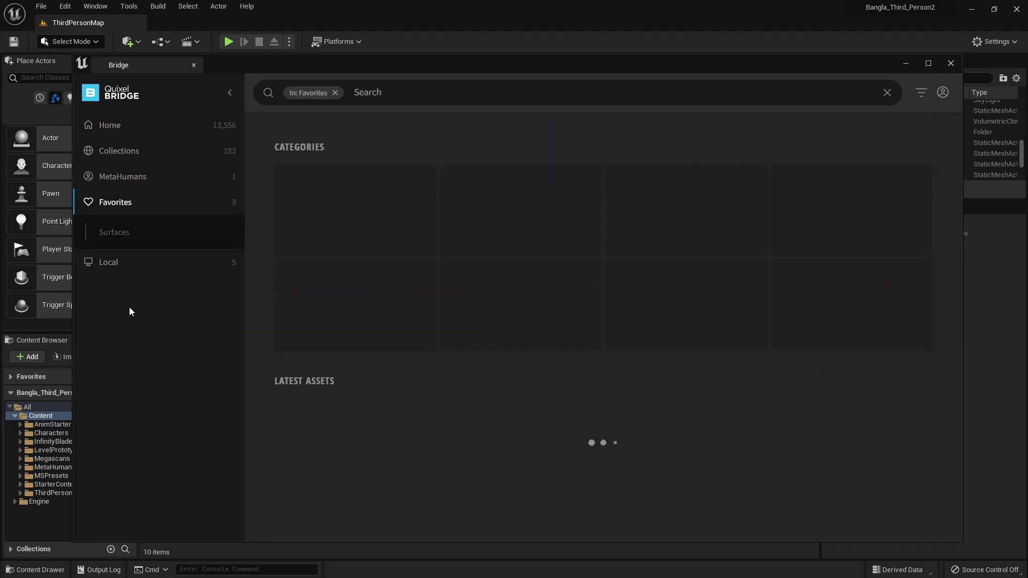
left_click(332, 325)
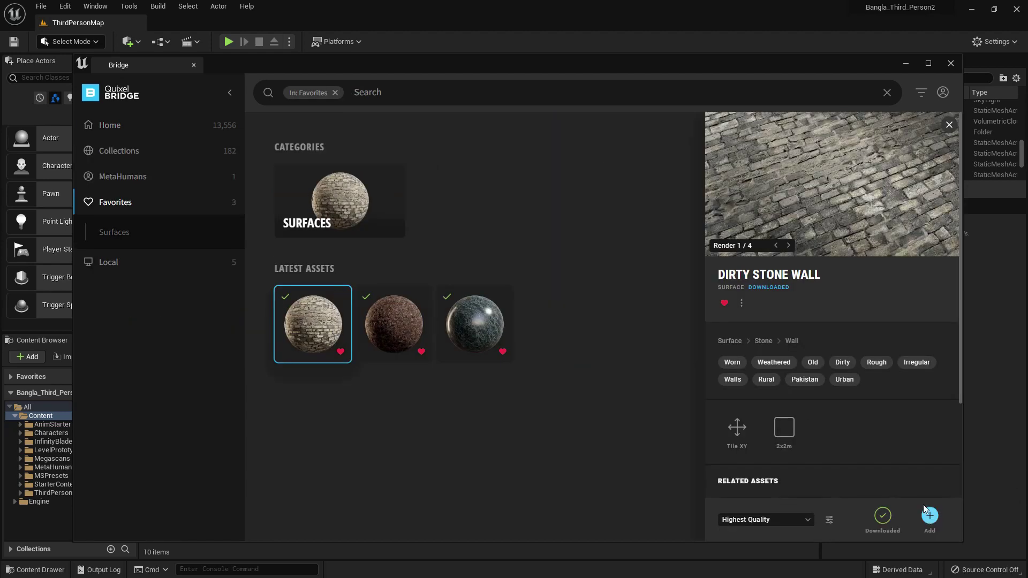
left_click(420, 354)
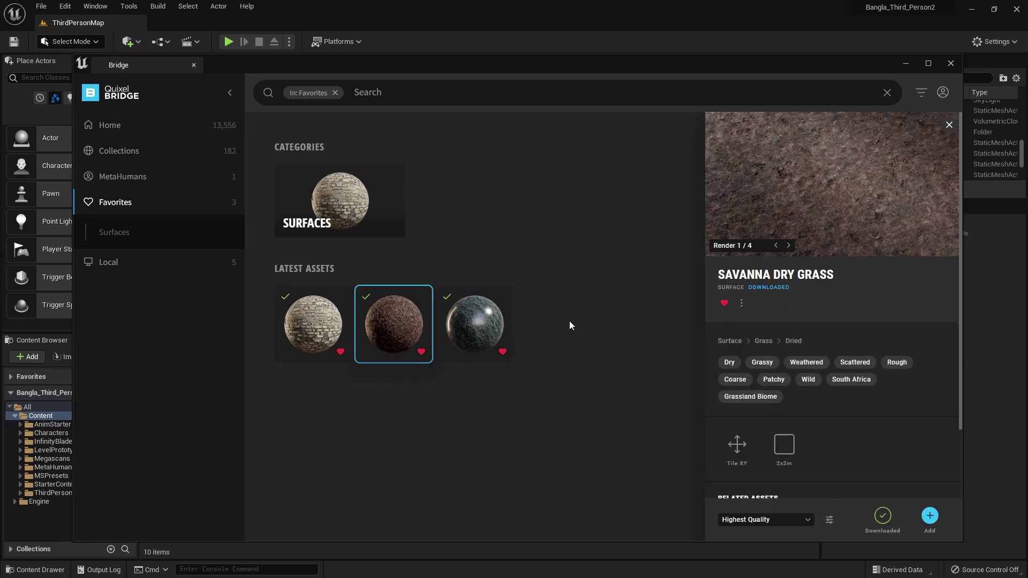
left_click(509, 334)
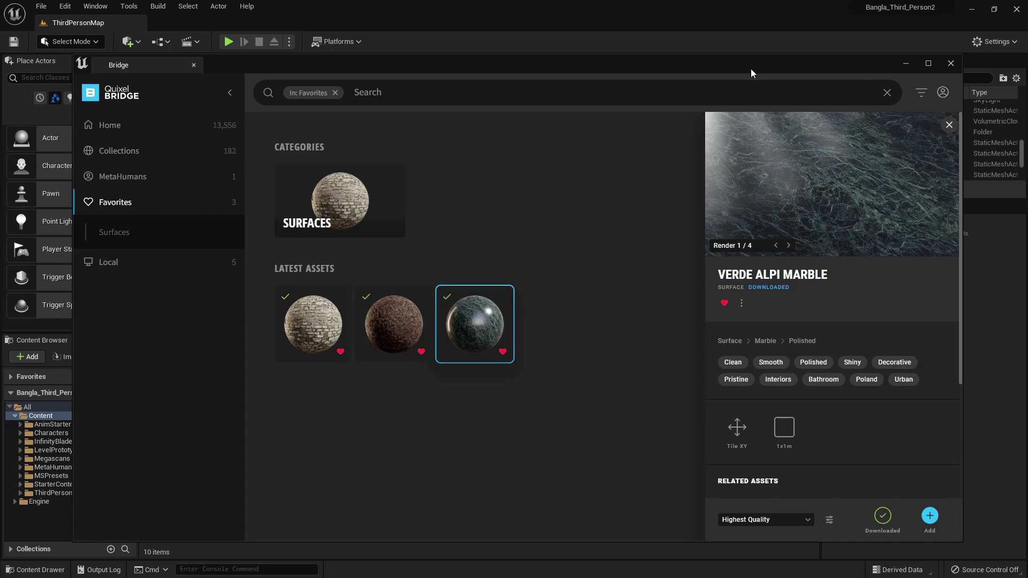
left_click_drag(721, 71, 739, 68)
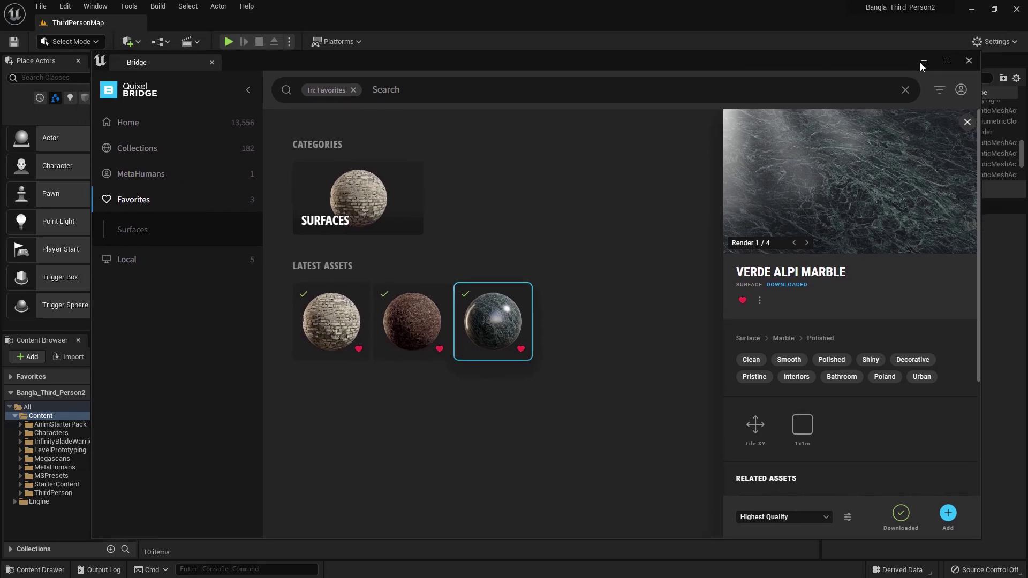
left_click(922, 62)
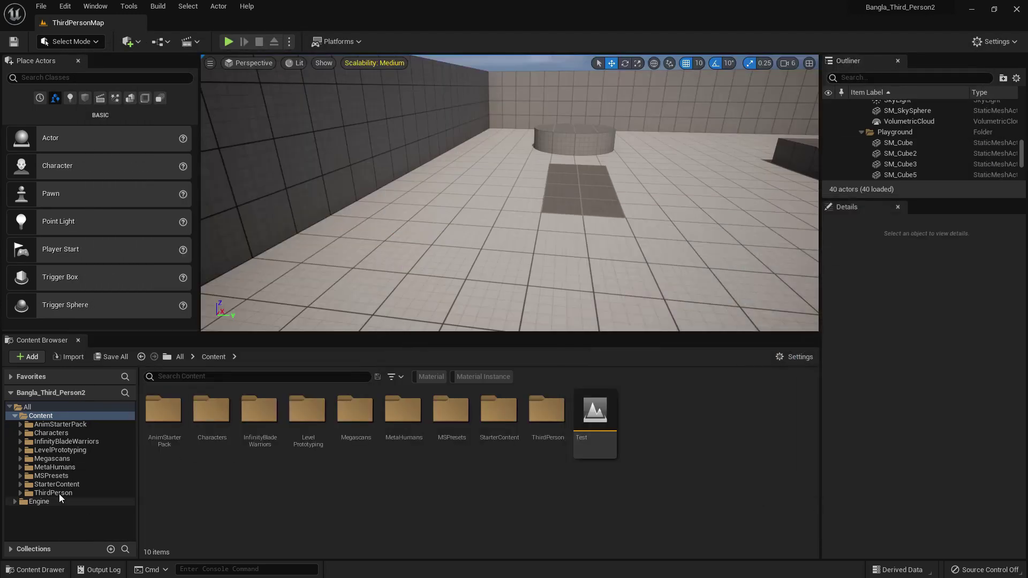
- Check the Dirty Stone Wall, Savanna Dry Grass and Verde Alpi Marble folders under Megascans > Surfaces
left_click(62, 458)
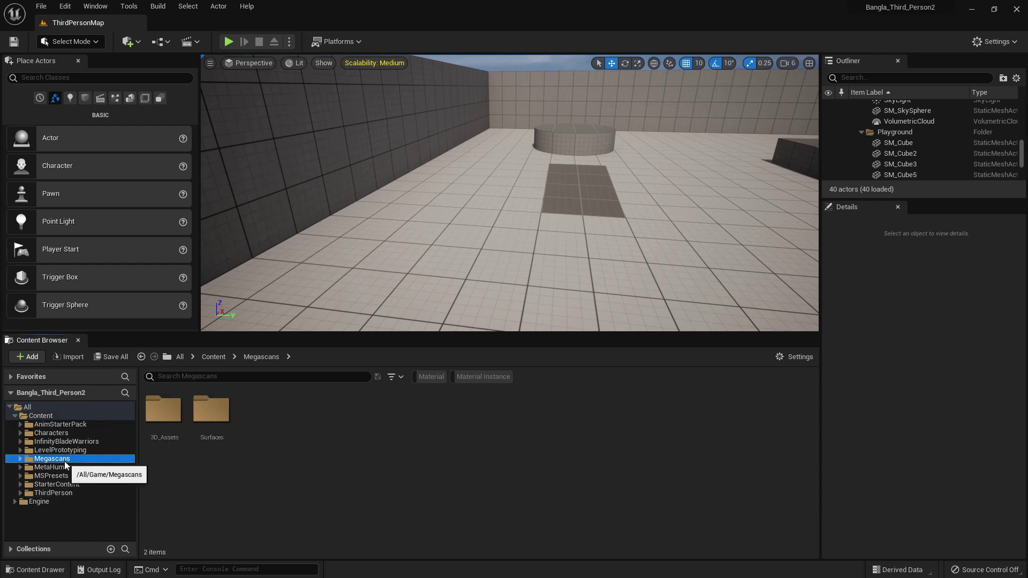
double_click(221, 447)
double_click(158, 437)
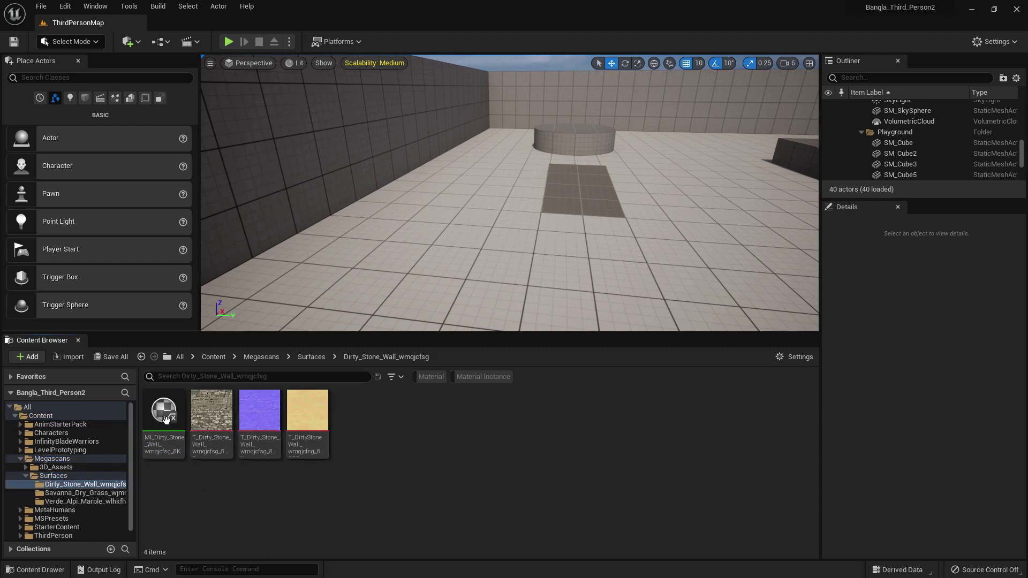
left_click(78, 493)
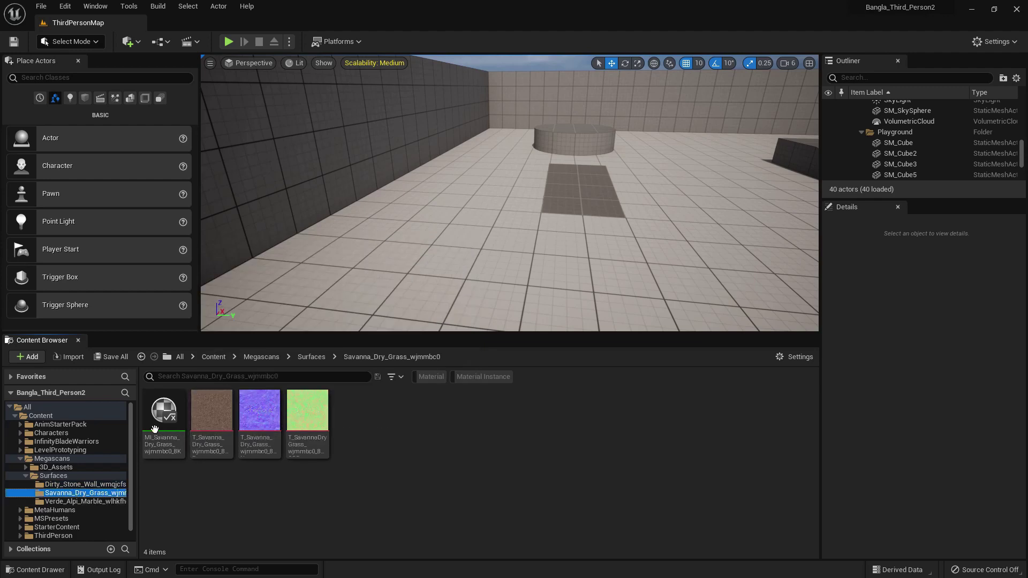
left_click(107, 503)
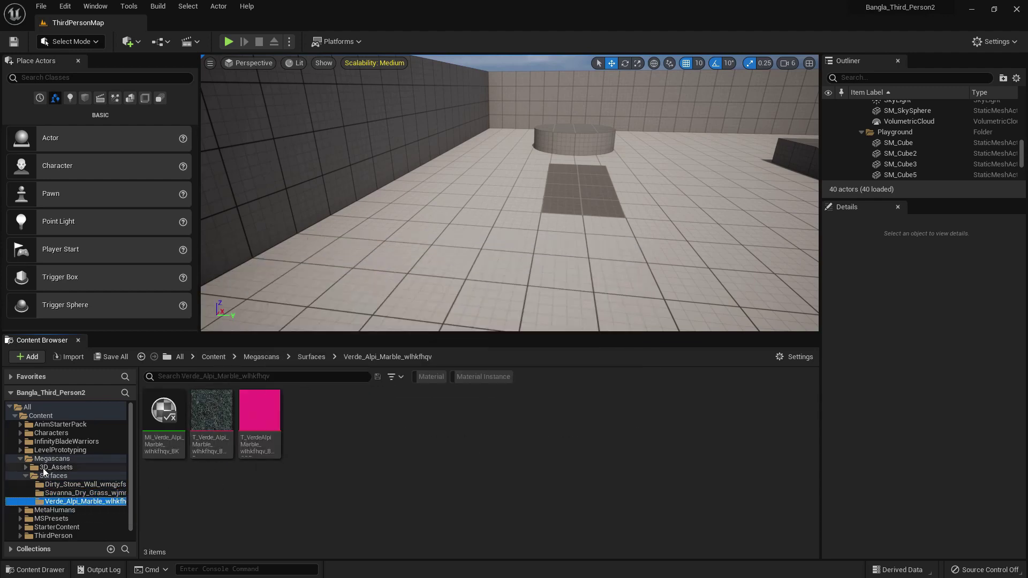
left_click(21, 459)
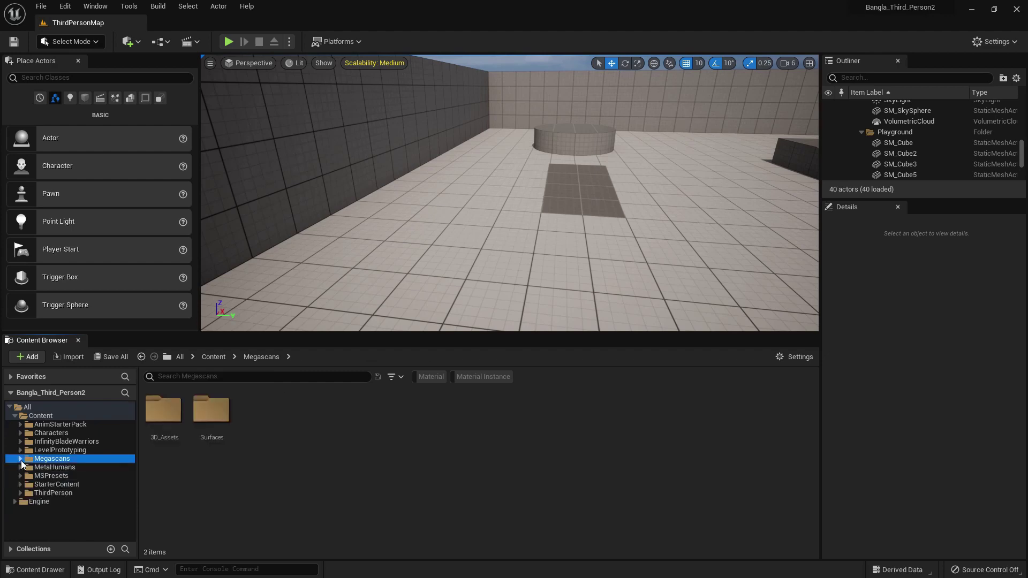
left_click(138, 43)
- Show Bridge's Megascans settings, then filter the Megascans folder to material instances
left_click(166, 83)
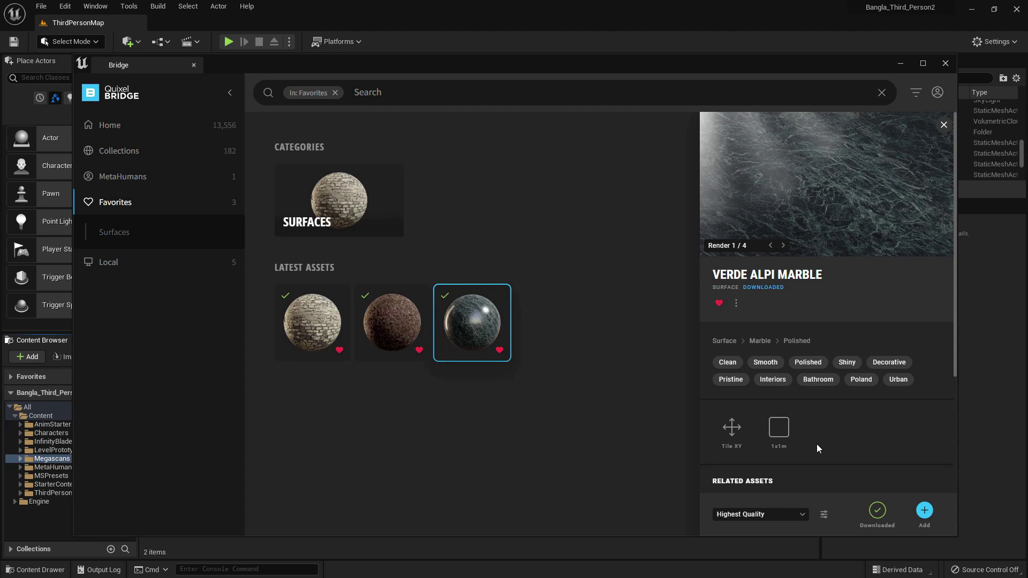
scroll(817, 449, "down", 2)
left_click(824, 515)
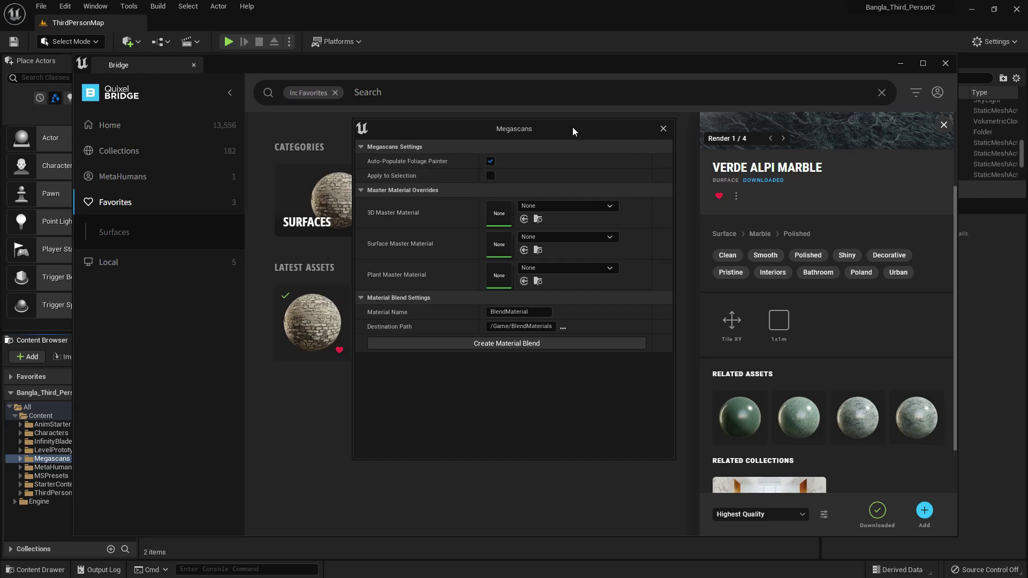
left_click_drag(573, 132, 755, 110)
left_click(899, 64)
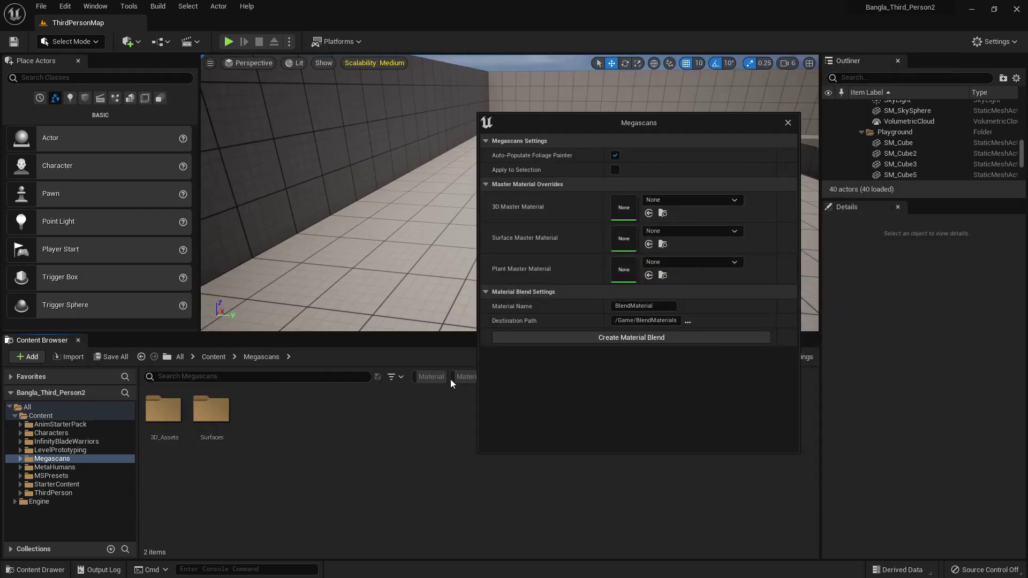
left_click(463, 377)
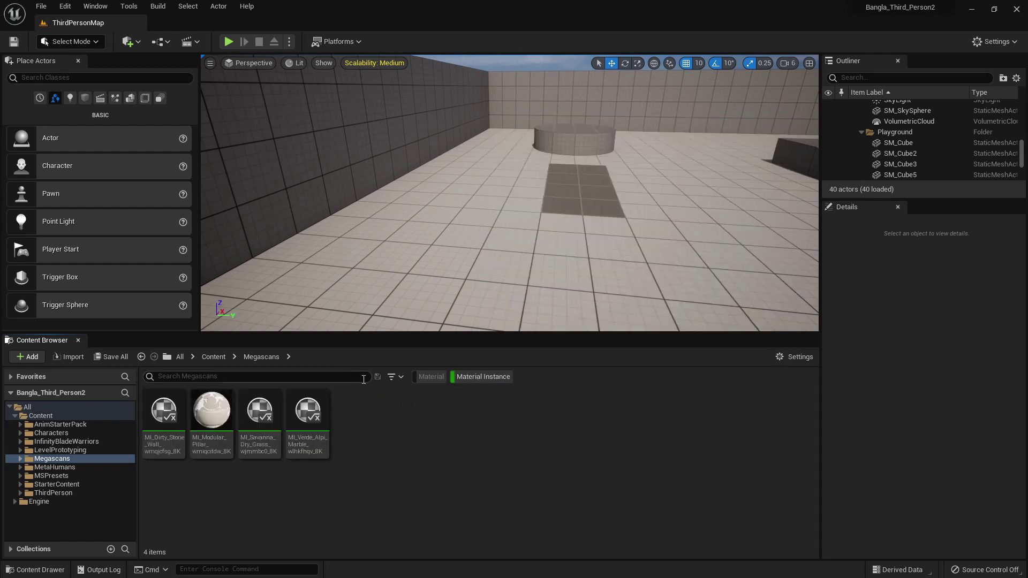
- Add Material and Materials > Material Instance to the Content Browser asset filter
left_click(392, 376)
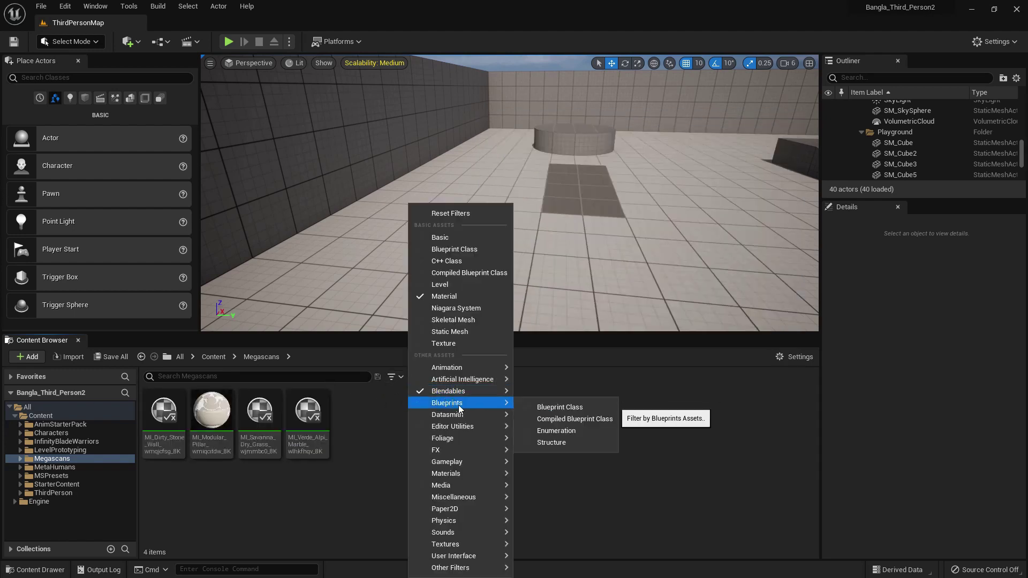
mouse_move(471, 473)
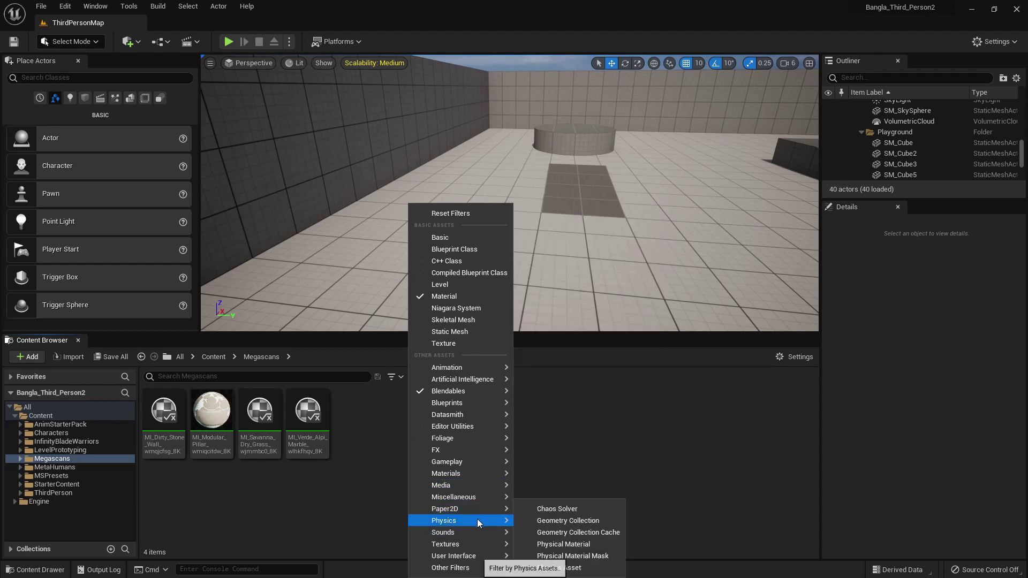
mouse_move(482, 559)
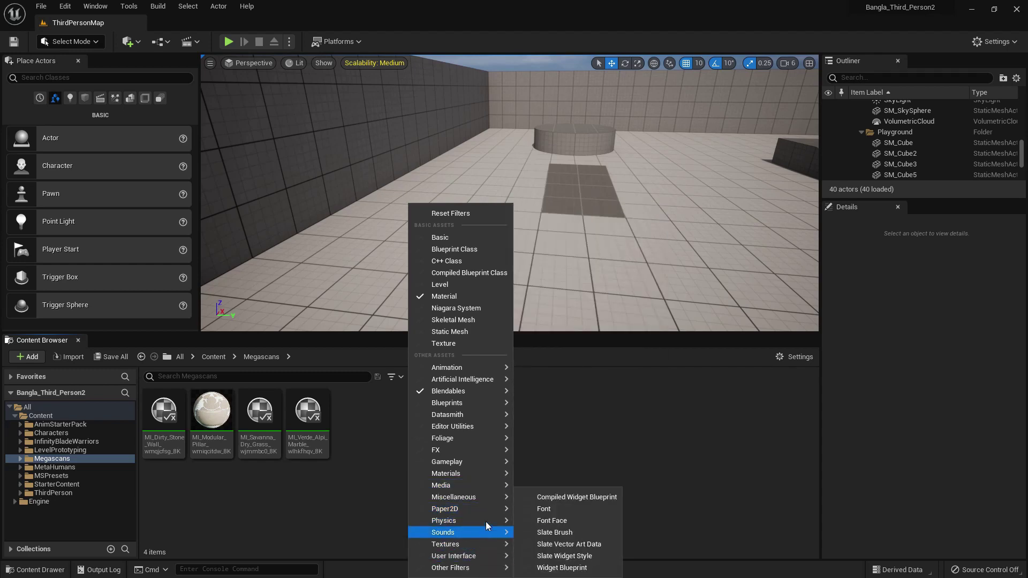
mouse_move(490, 451)
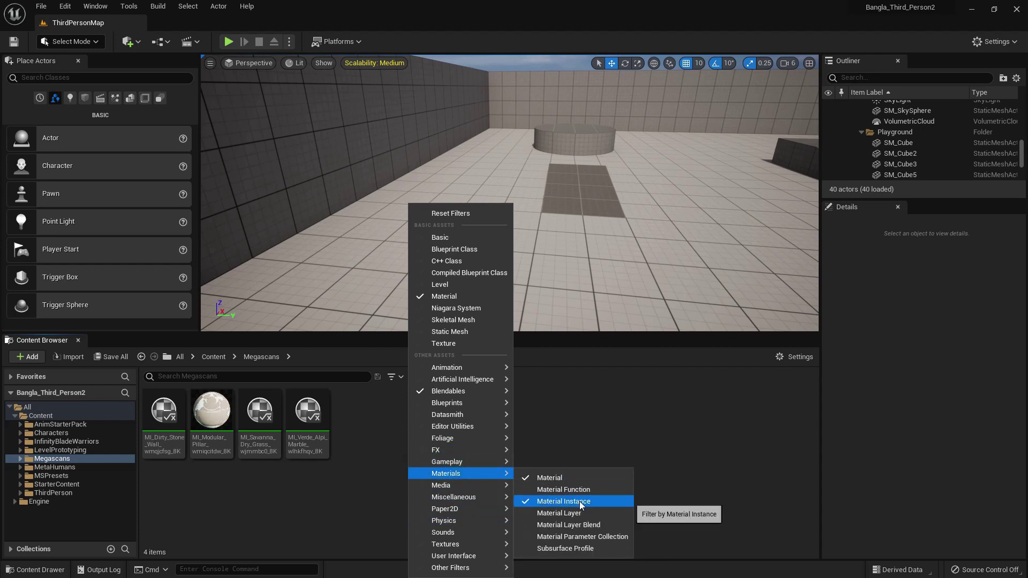
left_click(592, 432)
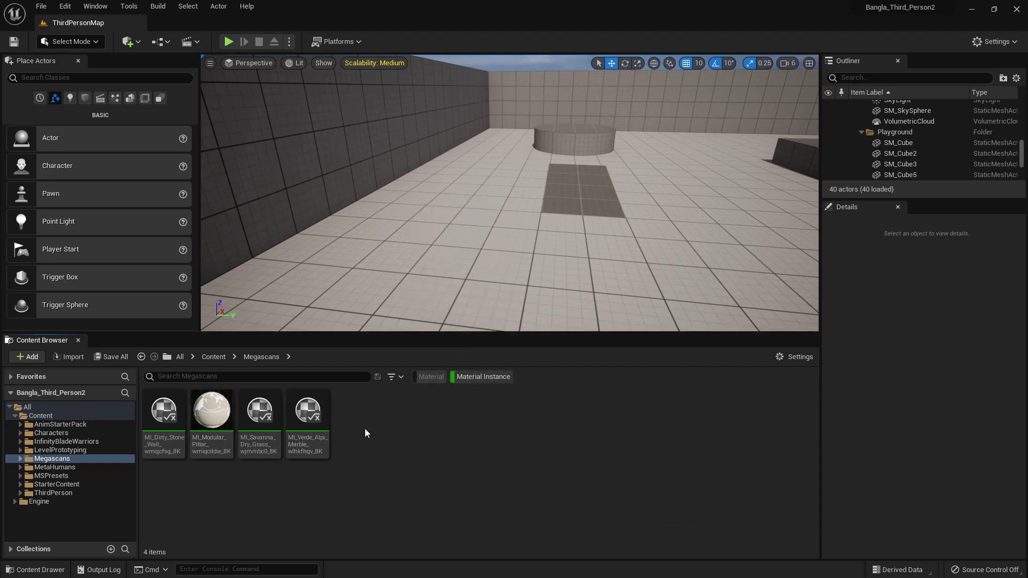
- Open Quixel Bridge's Megascans settings, move them aside, and minimize Bridge
left_click(131, 41)
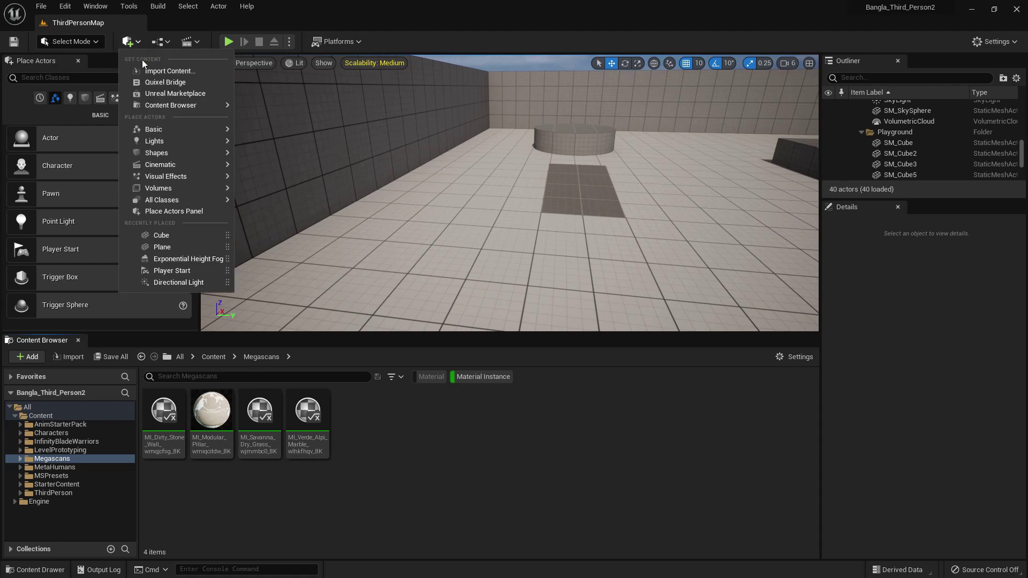
left_click(177, 83)
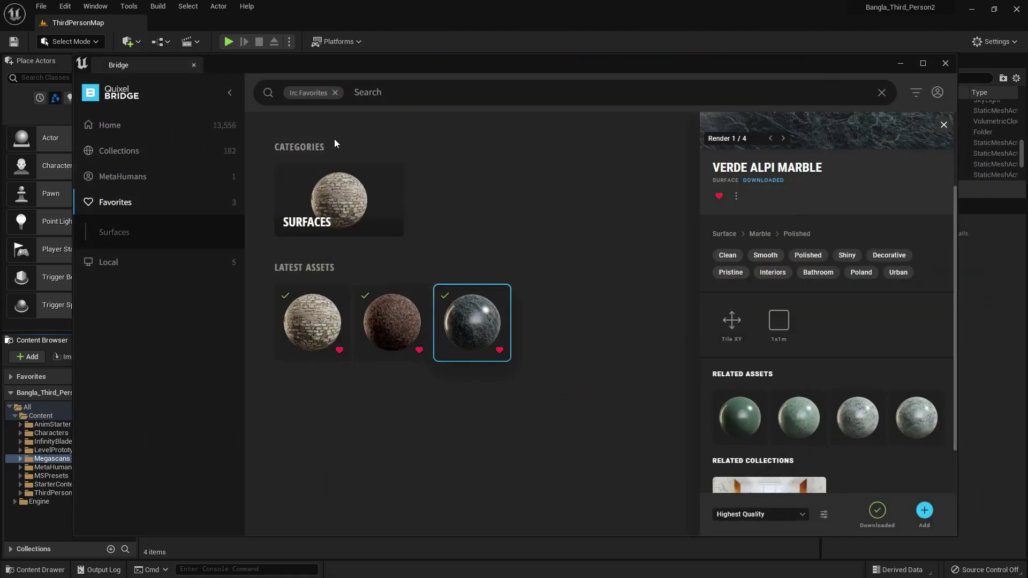
left_click(823, 515)
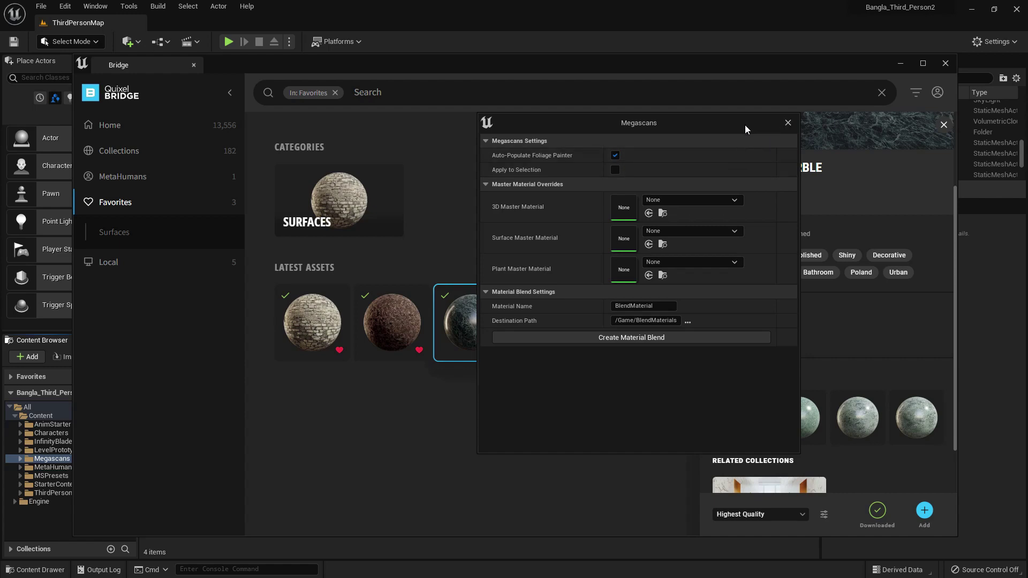
left_click_drag(746, 129, 862, 122)
left_click(899, 63)
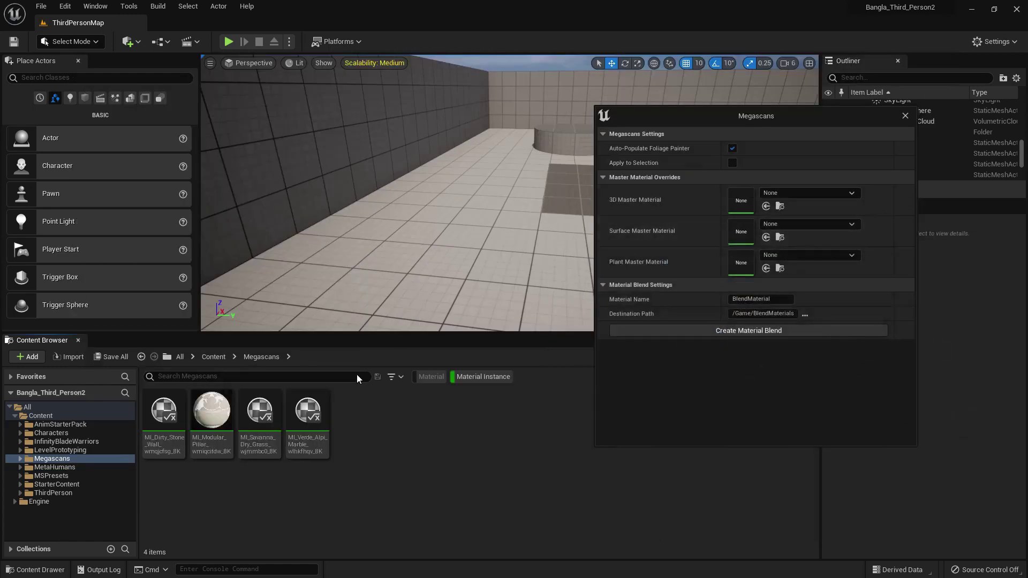
- Select the Dirty Stone Wall, Savanna Dry Grass and Verde Alpi Marble material instances together
left_click(165, 442)
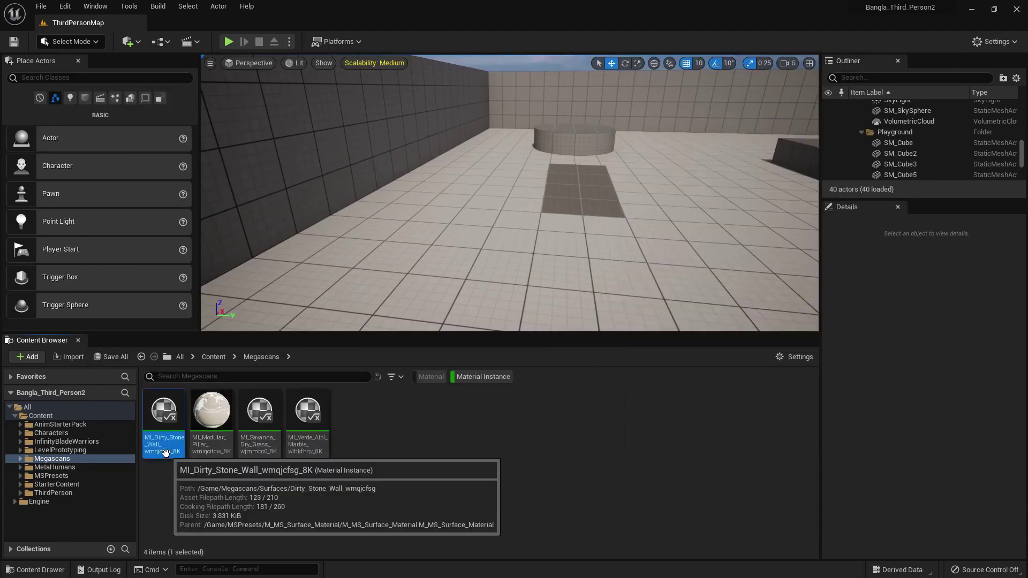
left_click(267, 438, "ctrl")
left_click(325, 434, "ctrl")
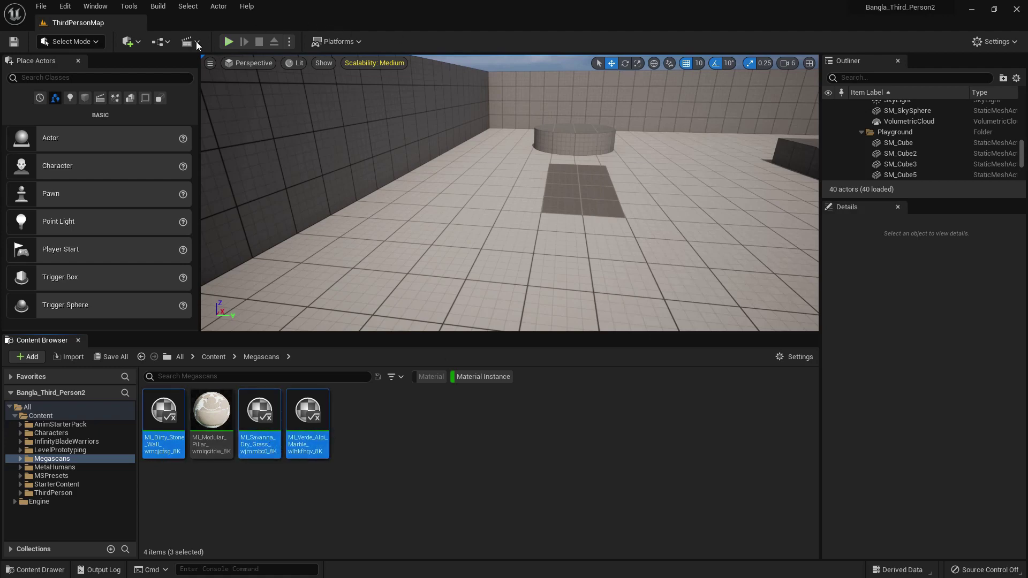
left_click(131, 41)
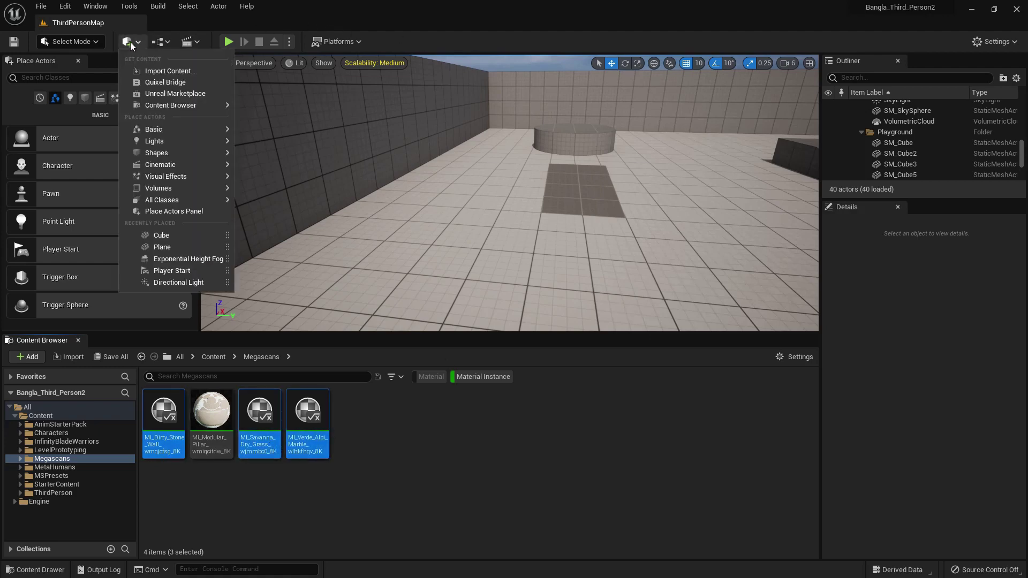
left_click(161, 80)
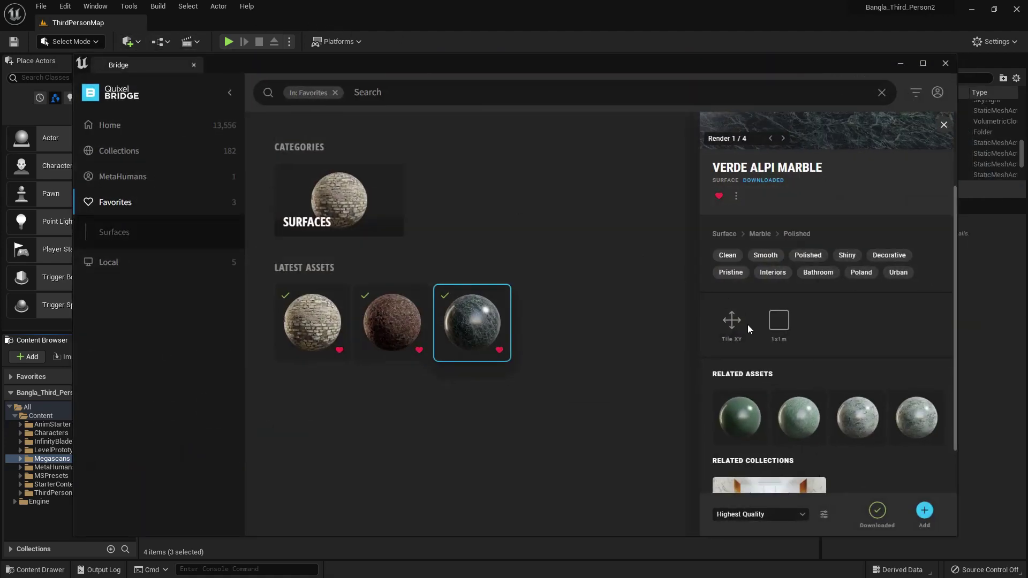
- Create a Megascans material blend named 'Test' from the selected surfaces
left_click(823, 514)
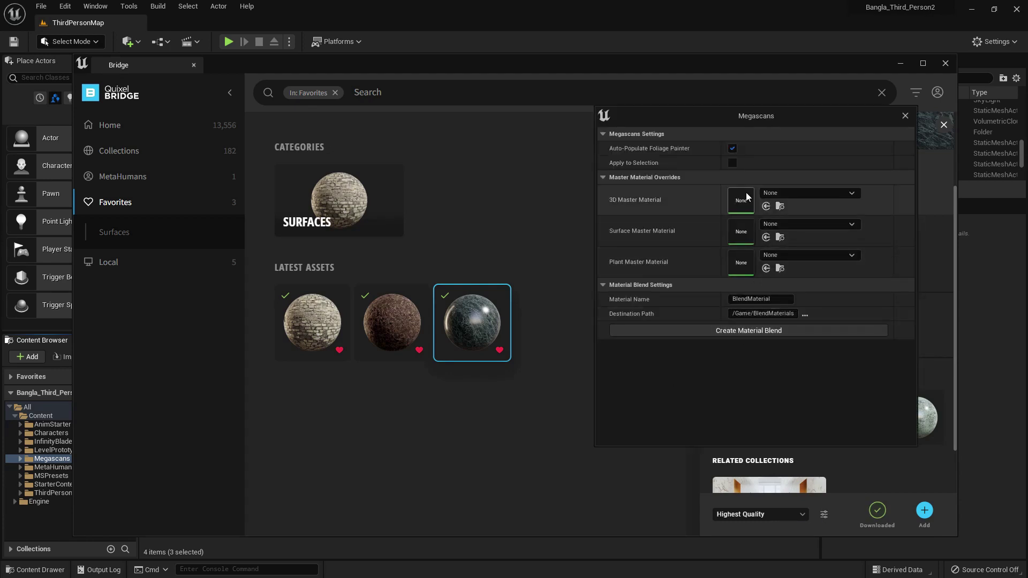
double_click(760, 299)
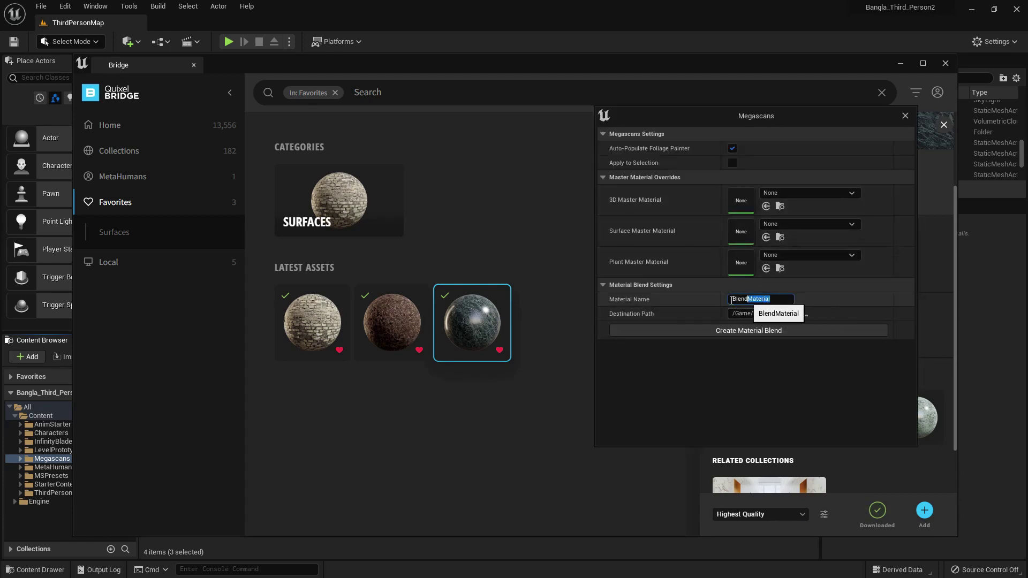
left_click_drag(731, 299, 681, 299)
type("Test")
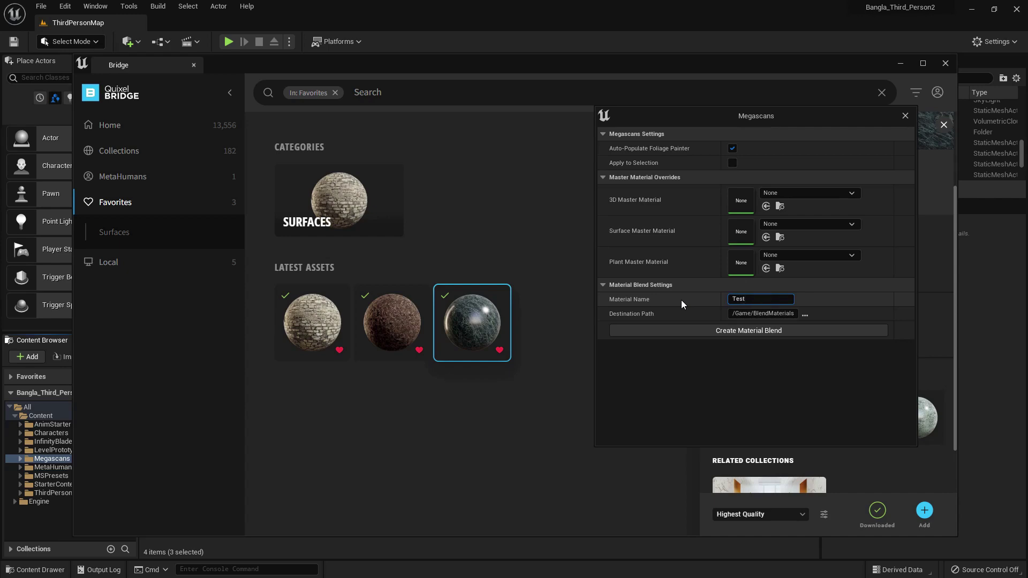
left_click(749, 330)
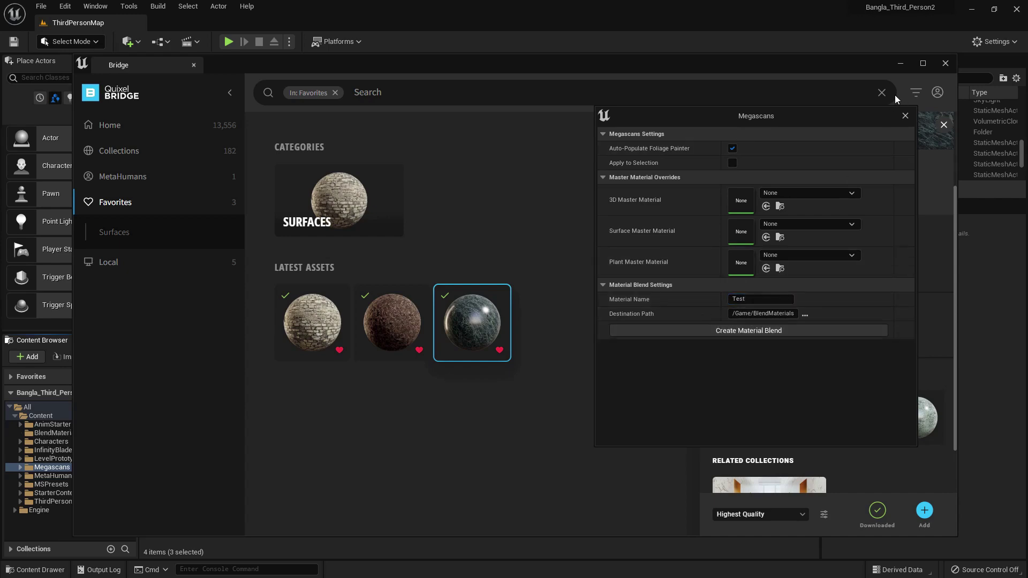
left_click(905, 116)
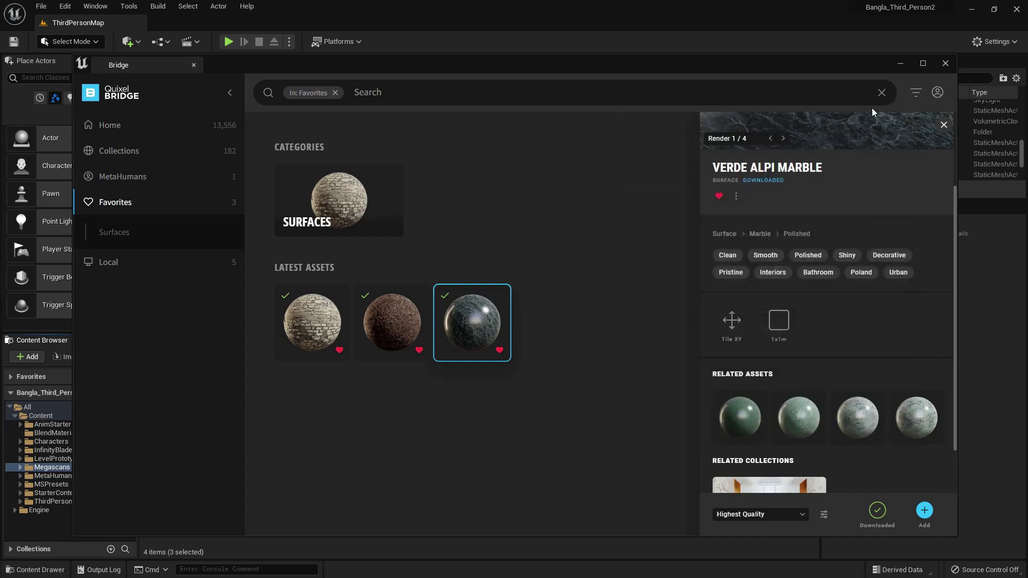
left_click(945, 64)
- Save all assets in the BlendMaterials folder and switch to Modeling Mode
left_click(71, 434)
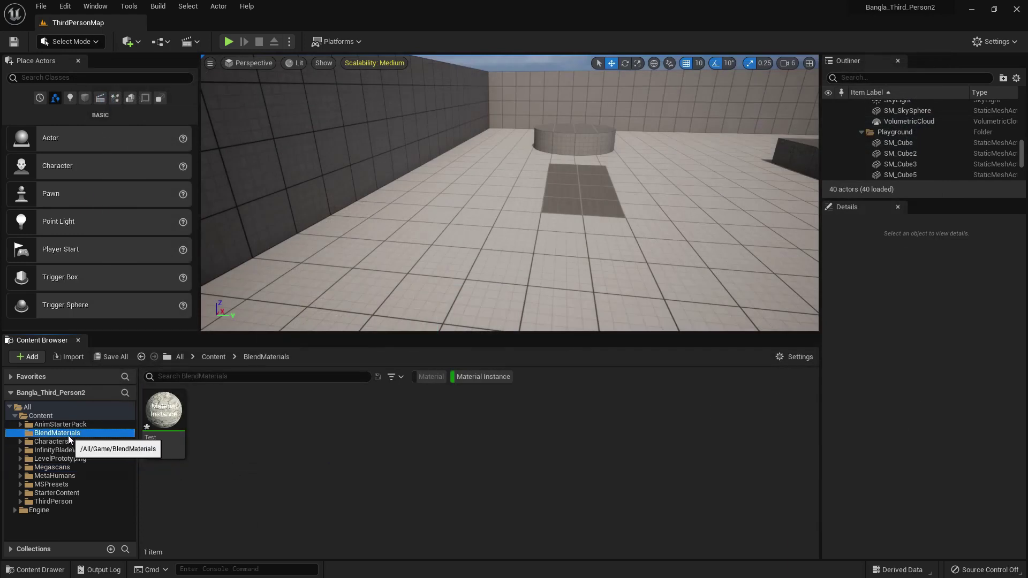
left_click(113, 361)
left_click(596, 417)
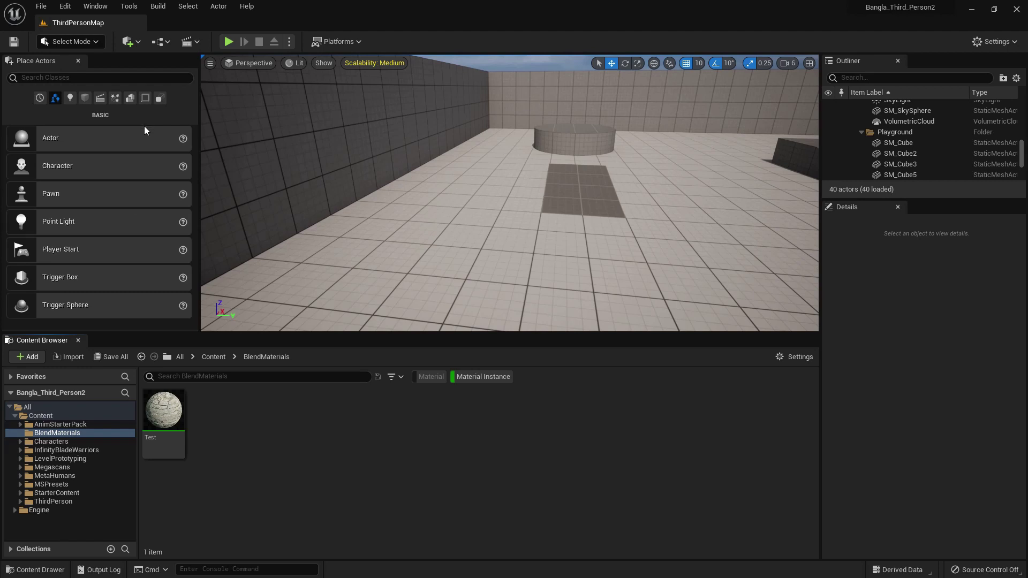
left_click(66, 40)
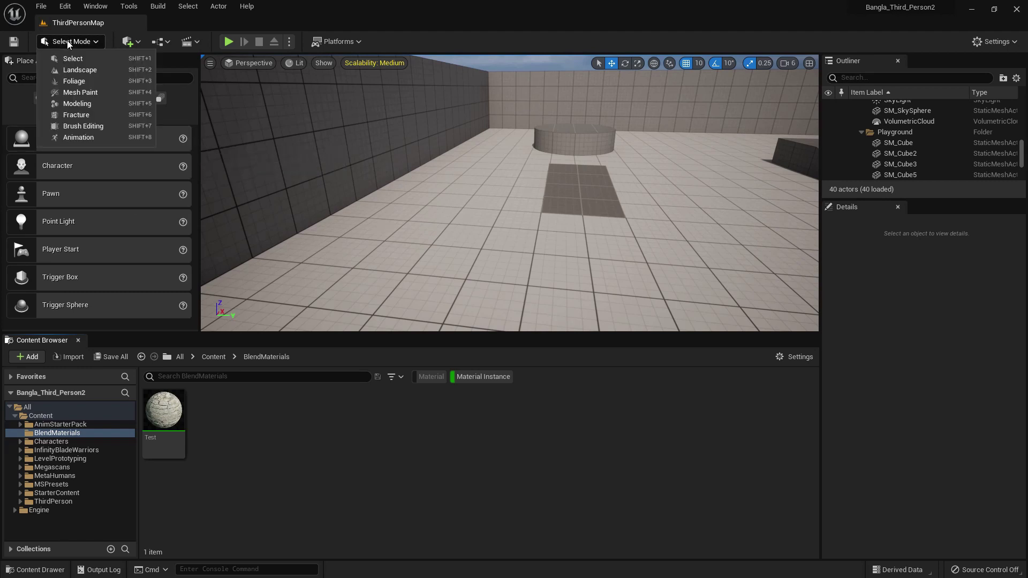
left_click(91, 103)
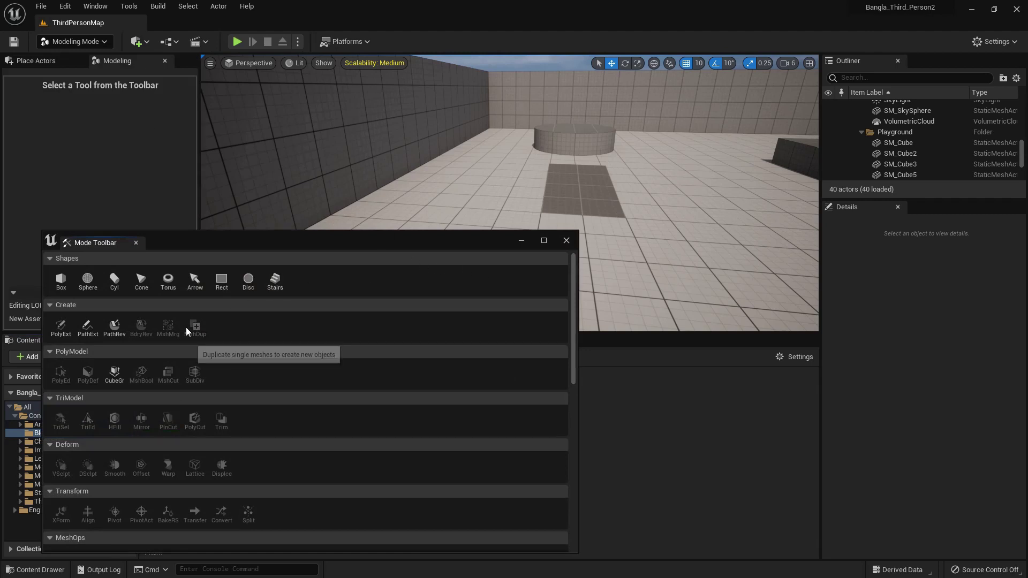
- Start a Create Rectangle mesh with width 300 and depth 120
left_click(231, 285)
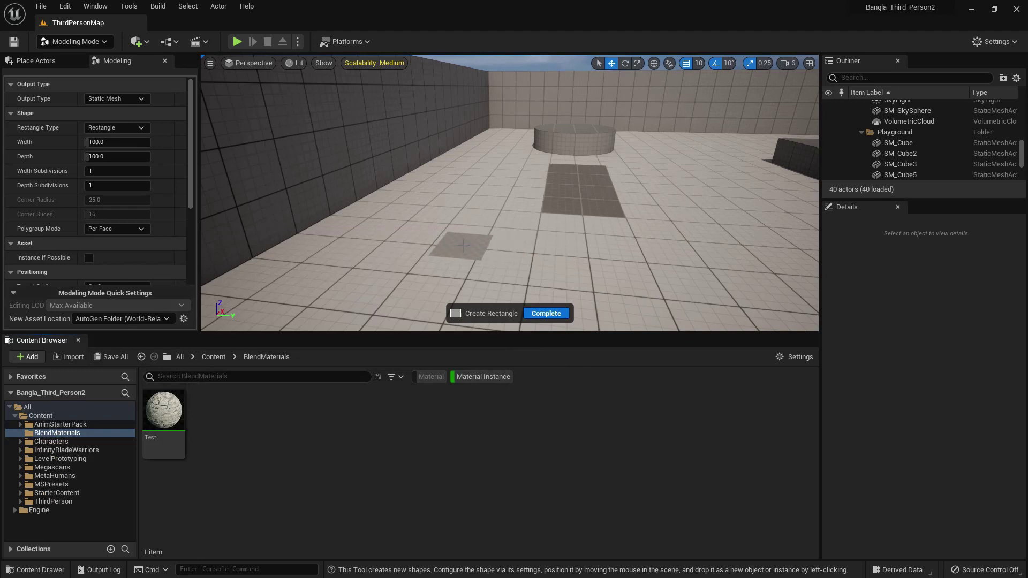
left_click_drag(115, 141, 166, 150)
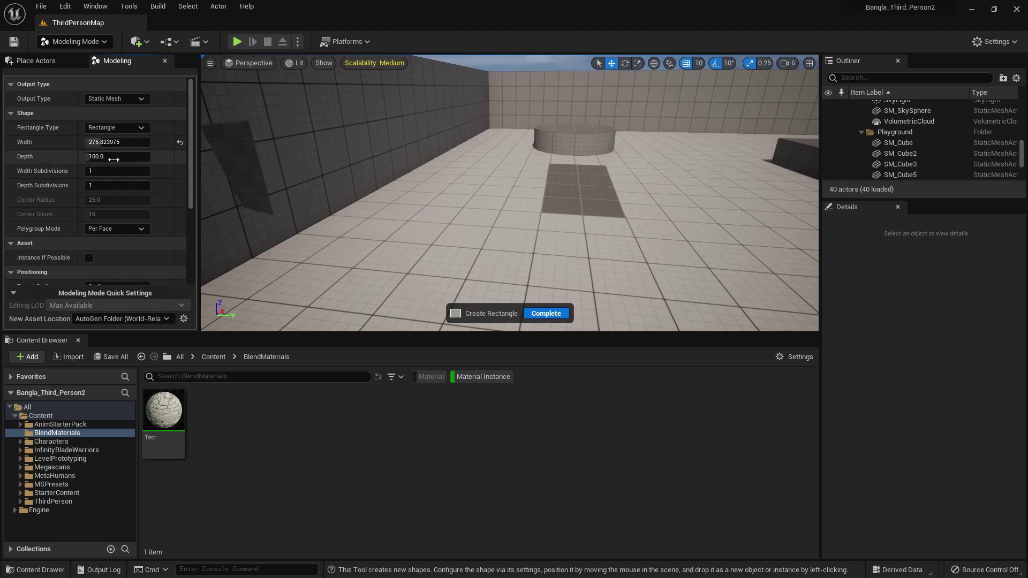
left_click(110, 142)
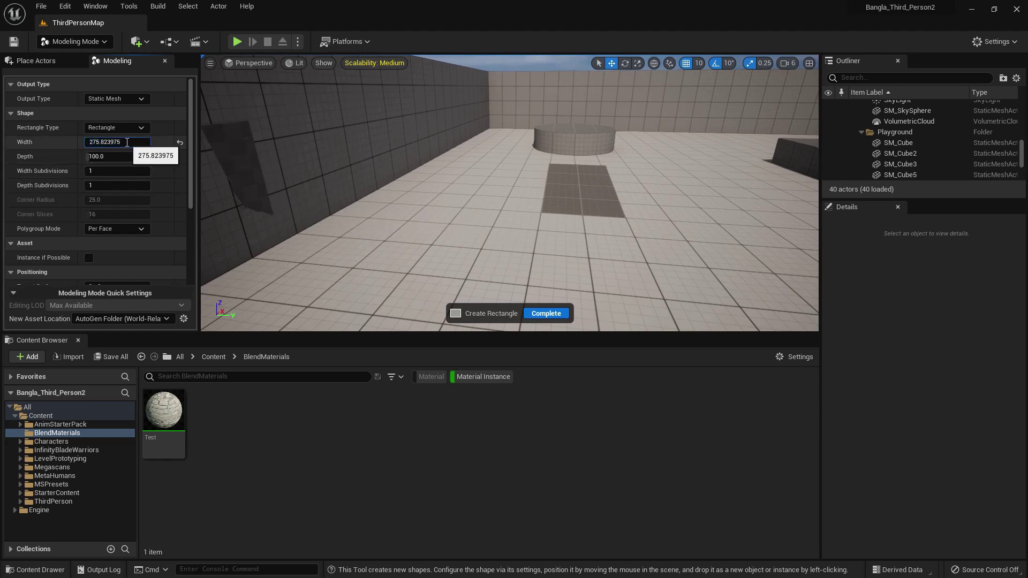
double_click(114, 142)
key("Return")
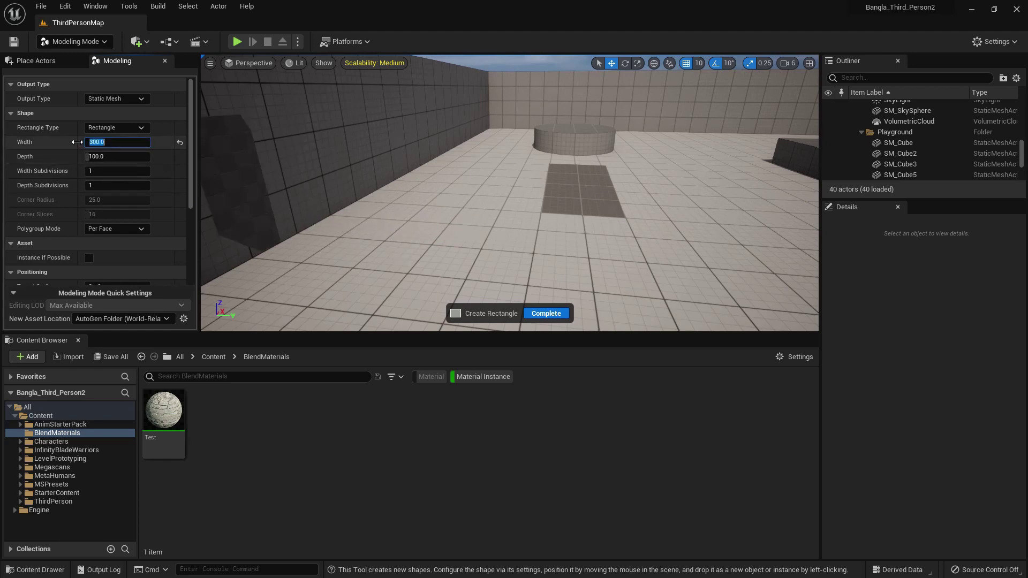
key("Tab")
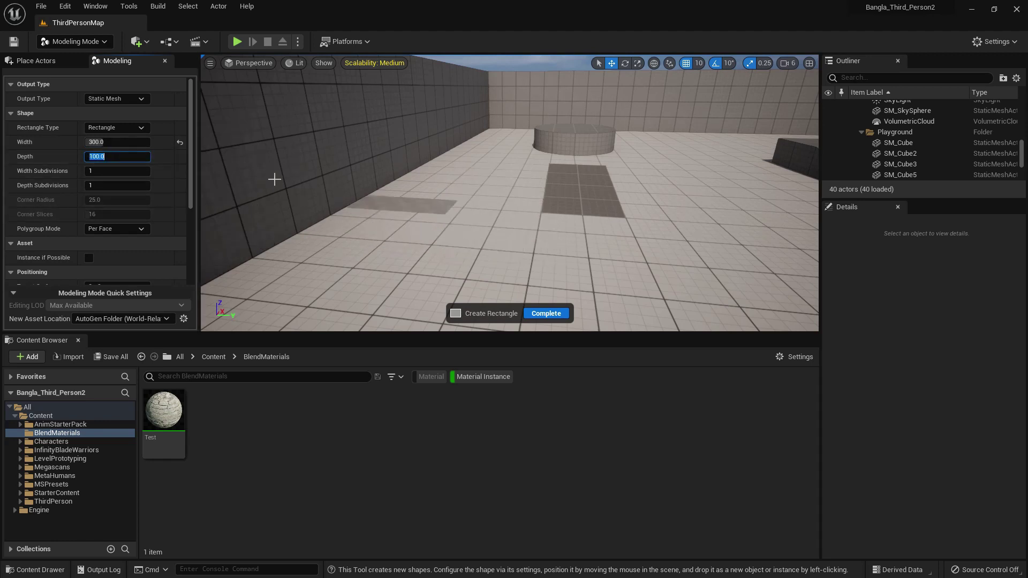
type("12")
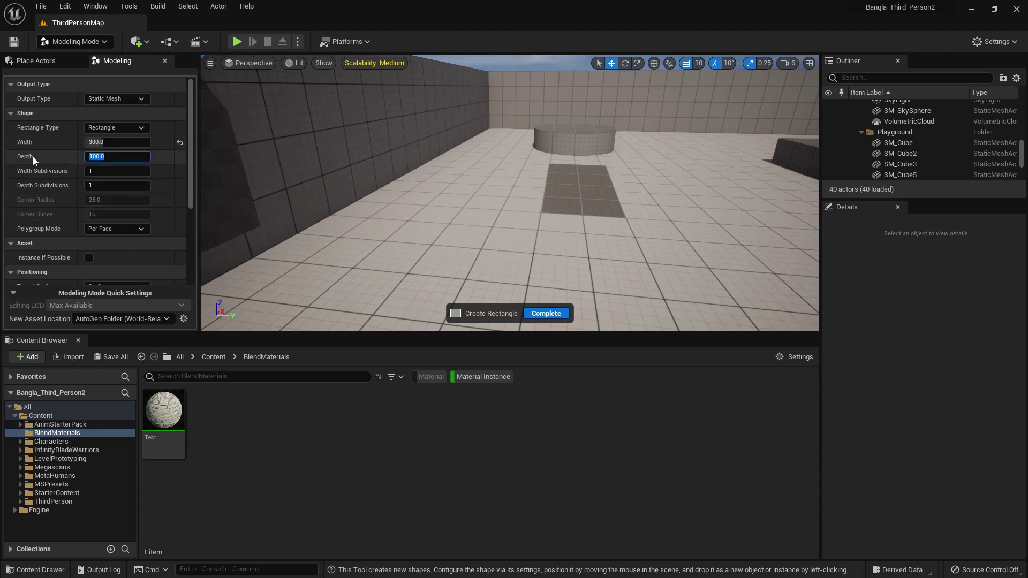
type("0")
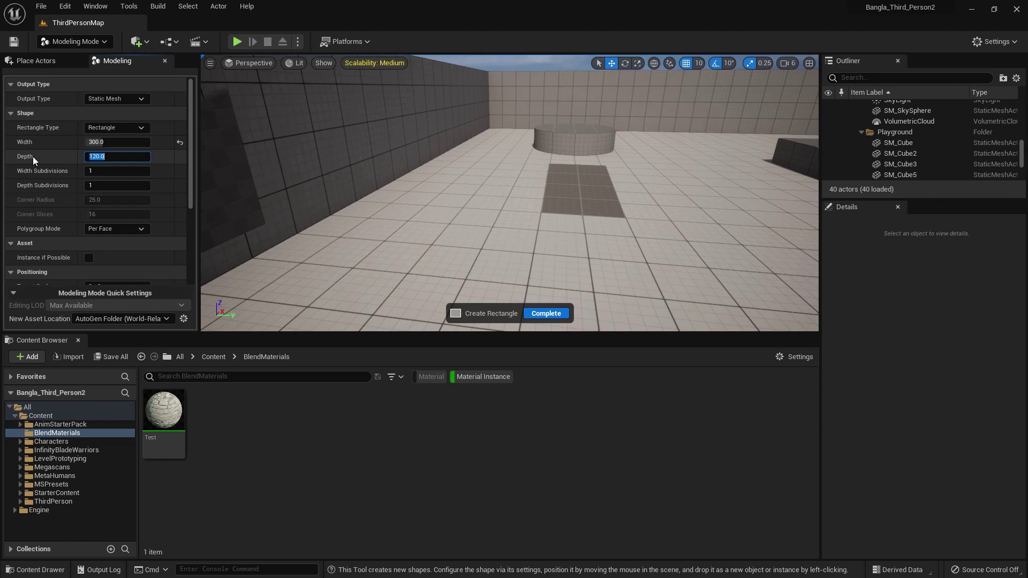
key("Return")
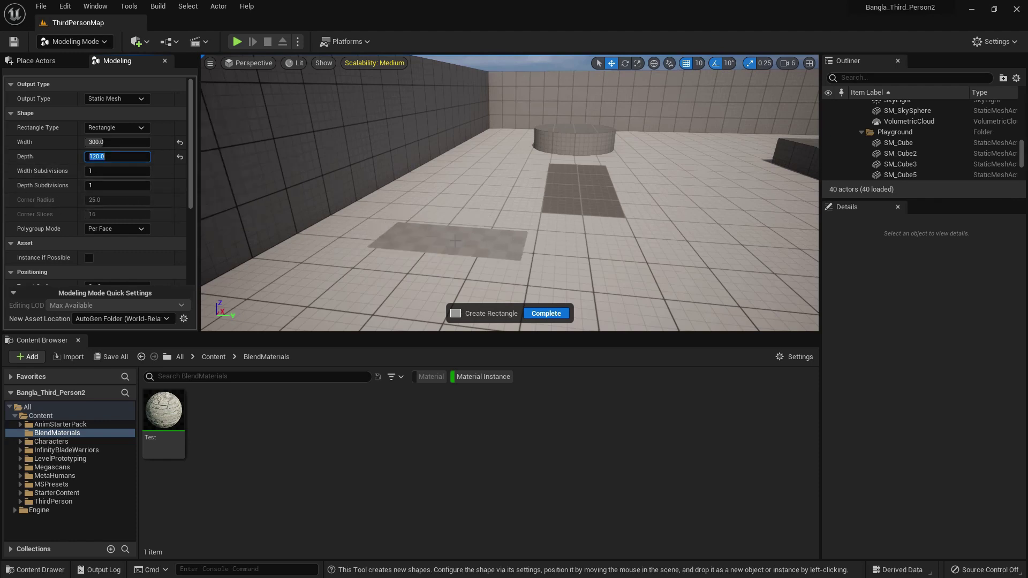
- Set width and depth subdivisions to 70, place the rectangle, and complete it
left_click(97, 172)
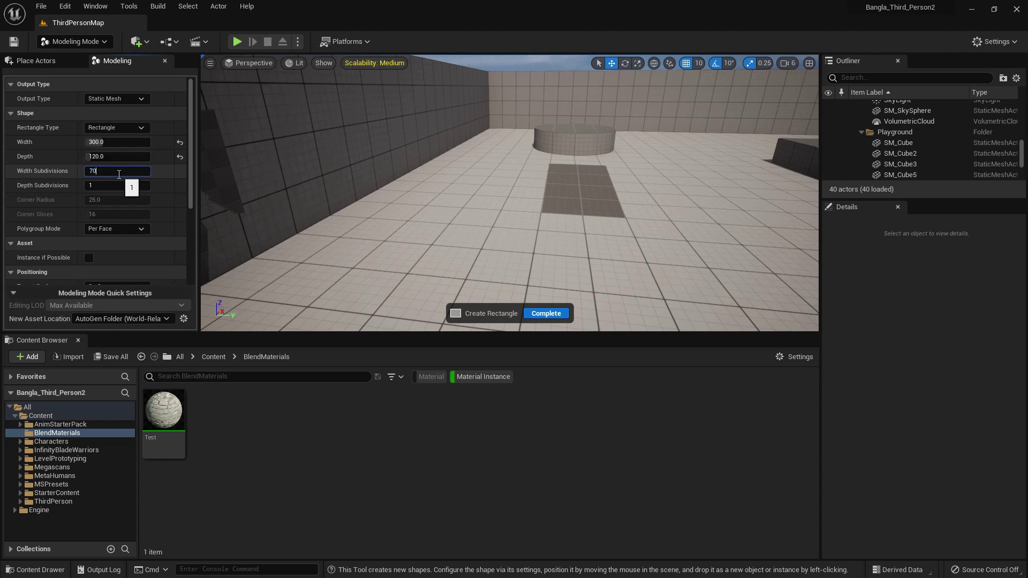
key("Return")
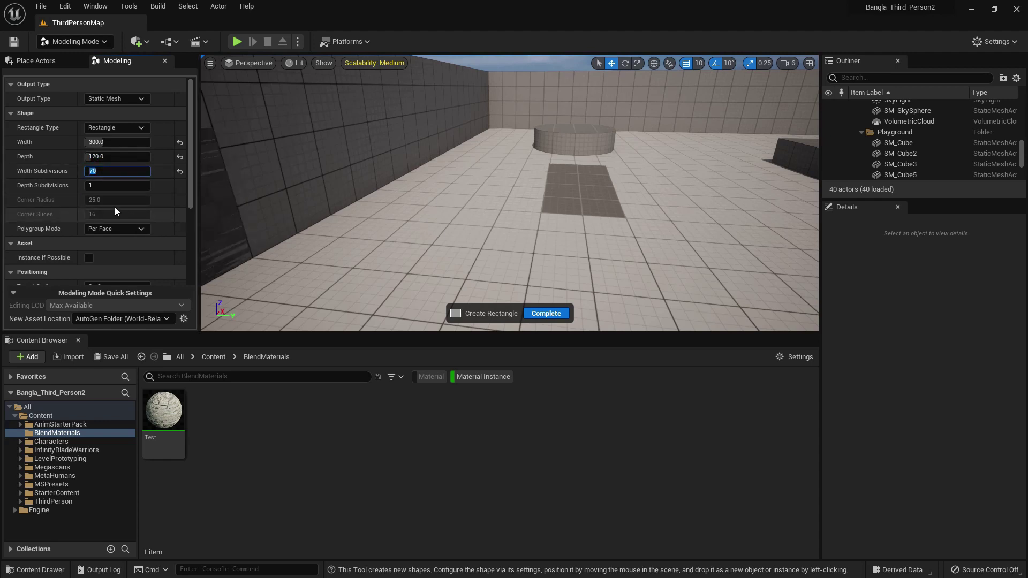
left_click(100, 186)
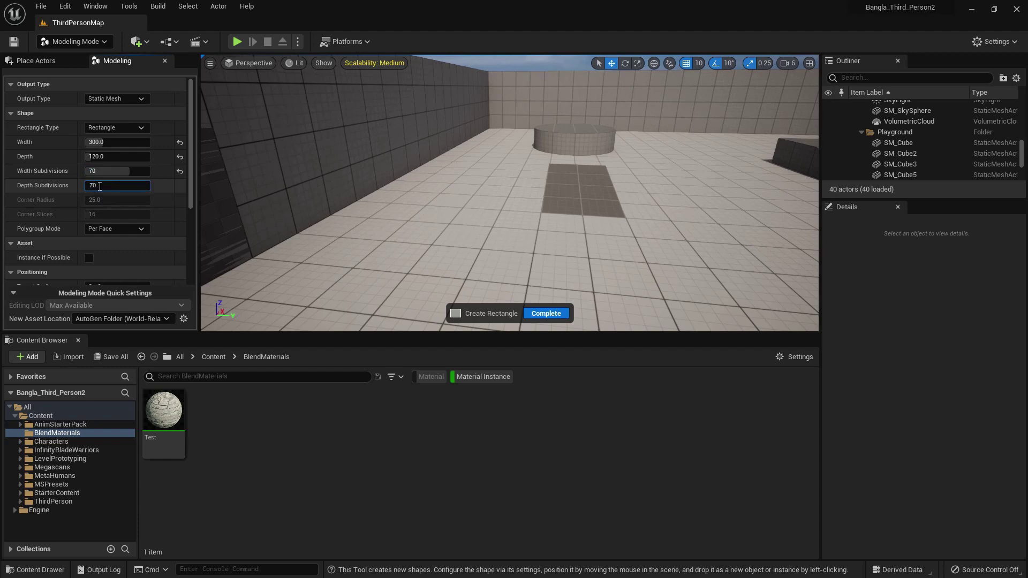
key("Return")
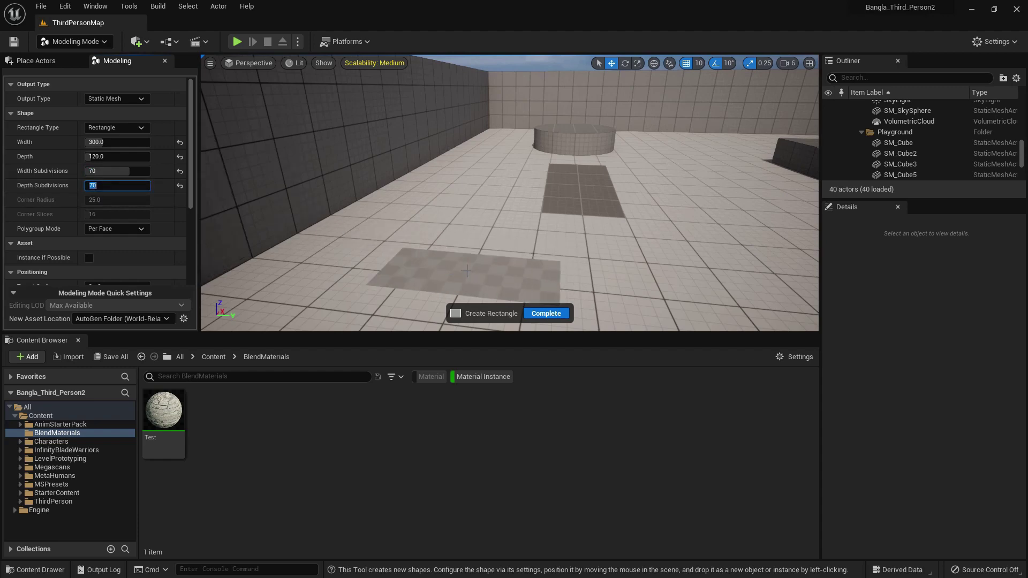
left_click(466, 271)
left_click(546, 313)
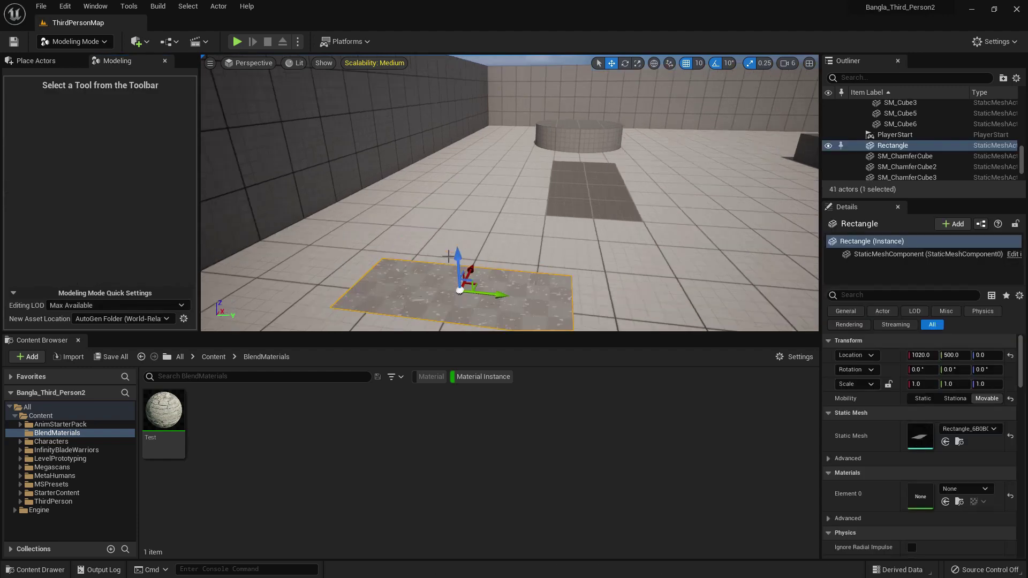
- Raise the rectangle to Z 60, apply the Test material, and enter Mesh Paint Mode
left_click_drag(455, 255, 437, 234)
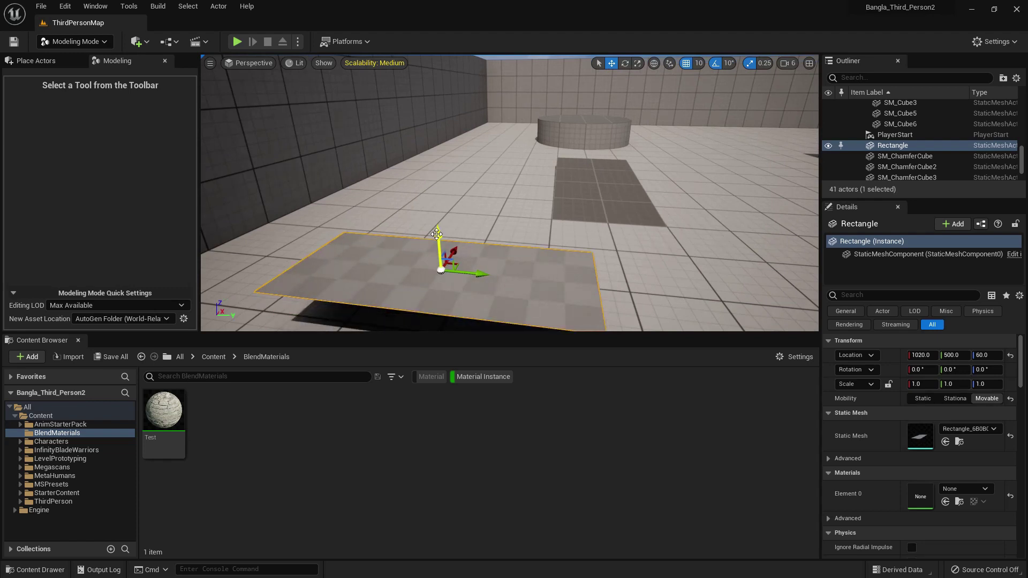
scroll(436, 232, "up", 3)
right_click_drag(436, 231, 436, 231)
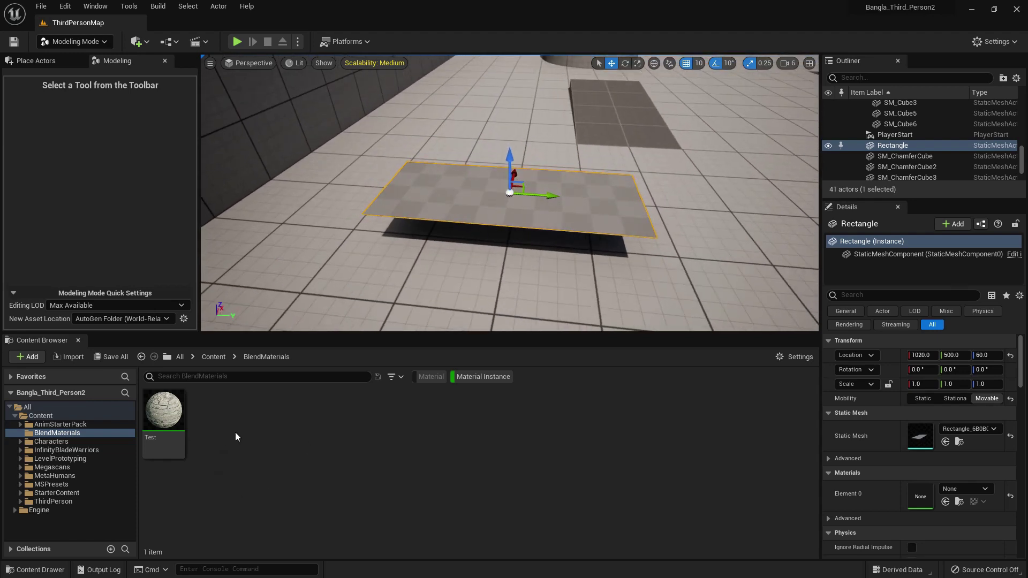
left_click_drag(164, 410, 501, 258)
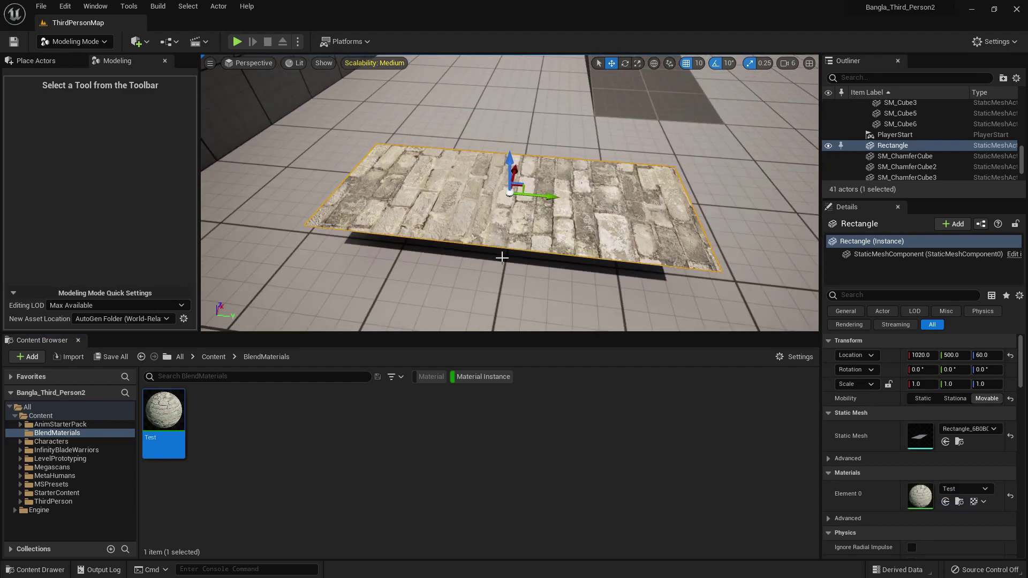
left_click(72, 42)
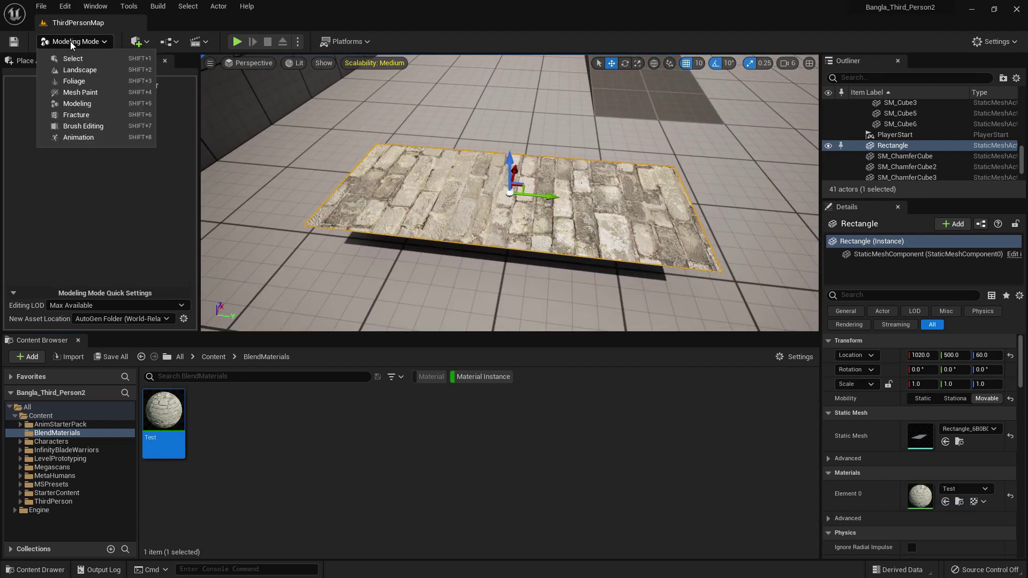
left_click(90, 92)
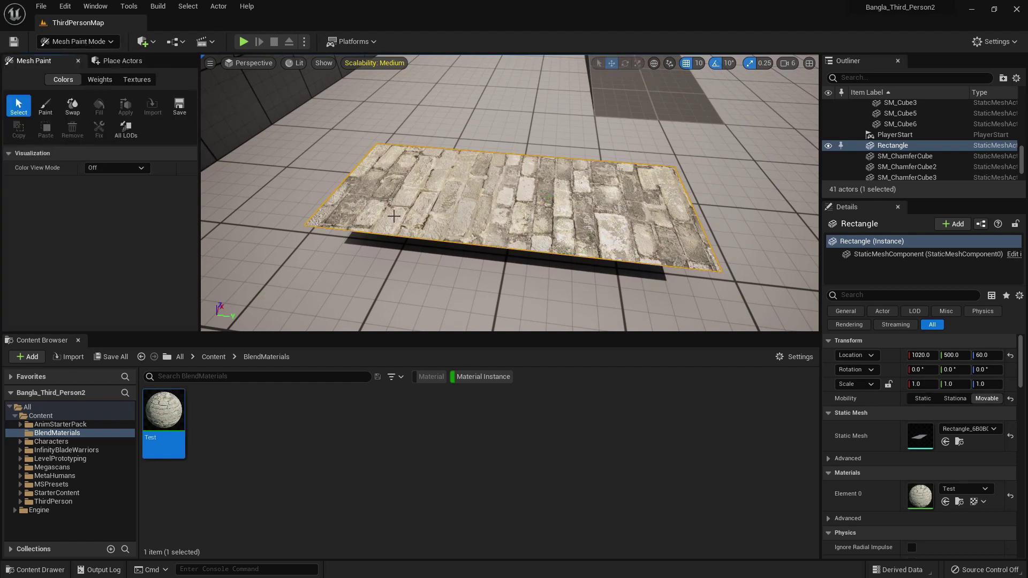
- Start vertex colour painting on the Rectangle at brush size 0.25, strength 0.5, with a first stroke
left_click(46, 106)
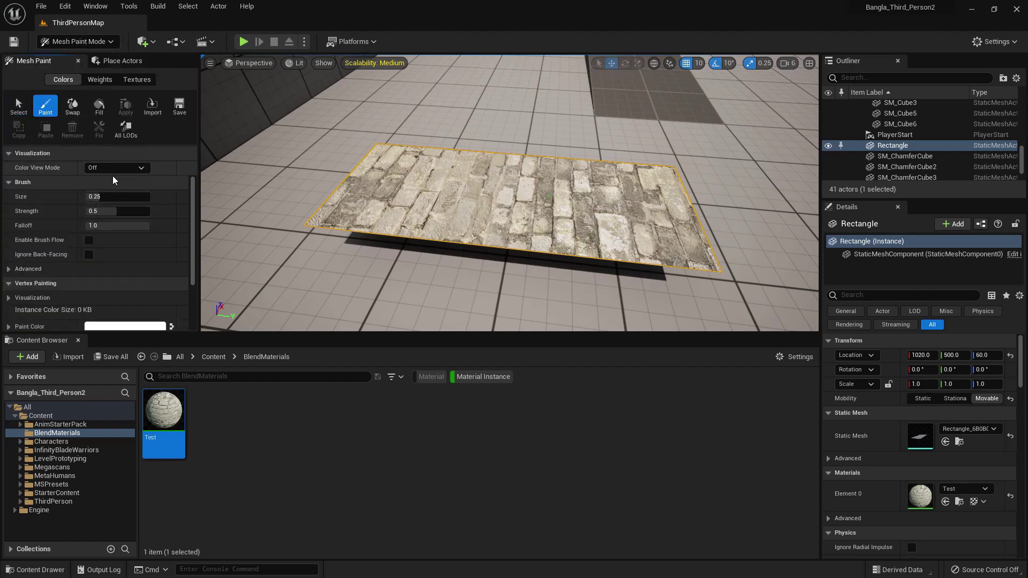
scroll(500, 218, "up", 5)
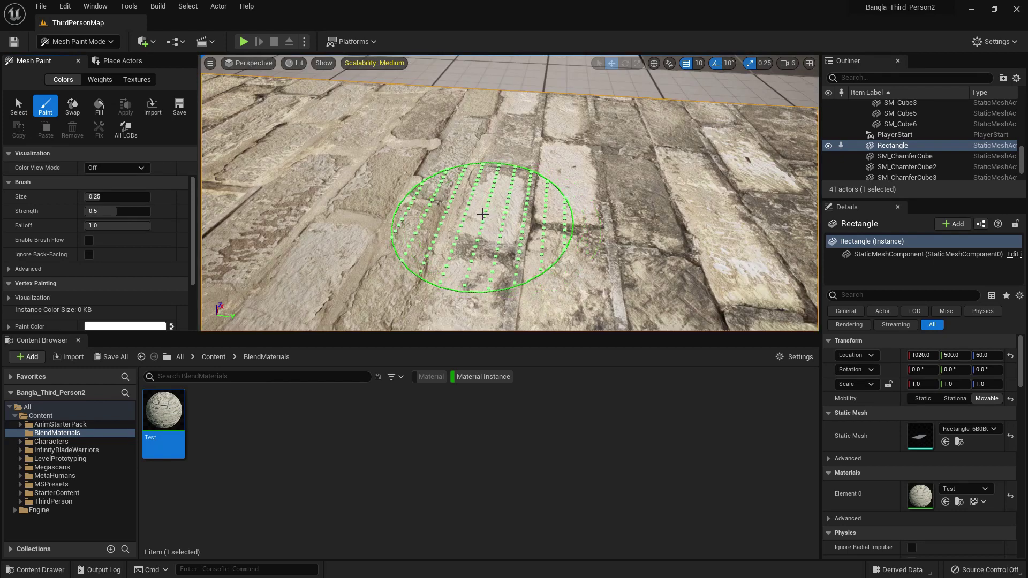
scroll(143, 268, "down", 2)
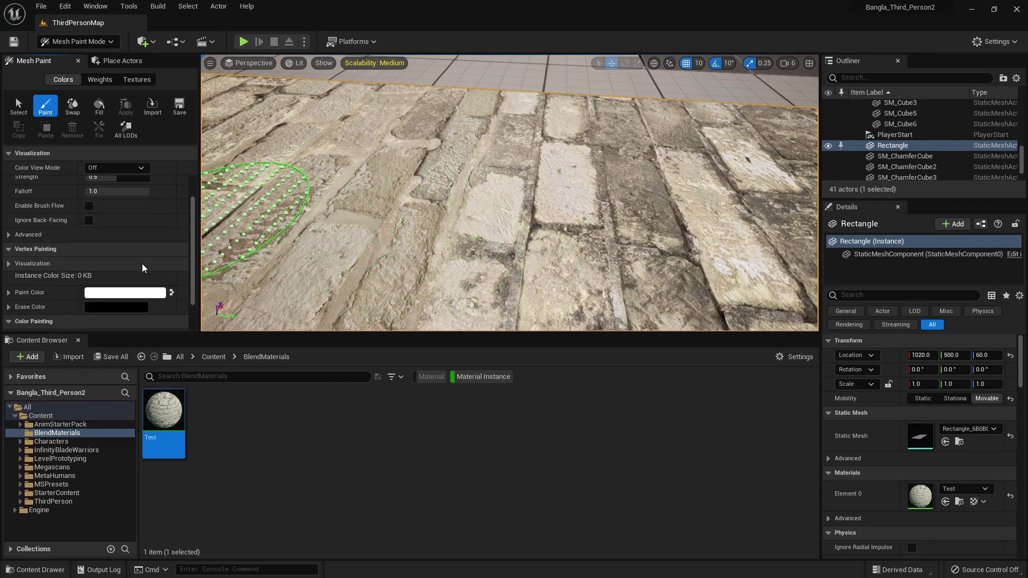
scroll(143, 268, "down", 3)
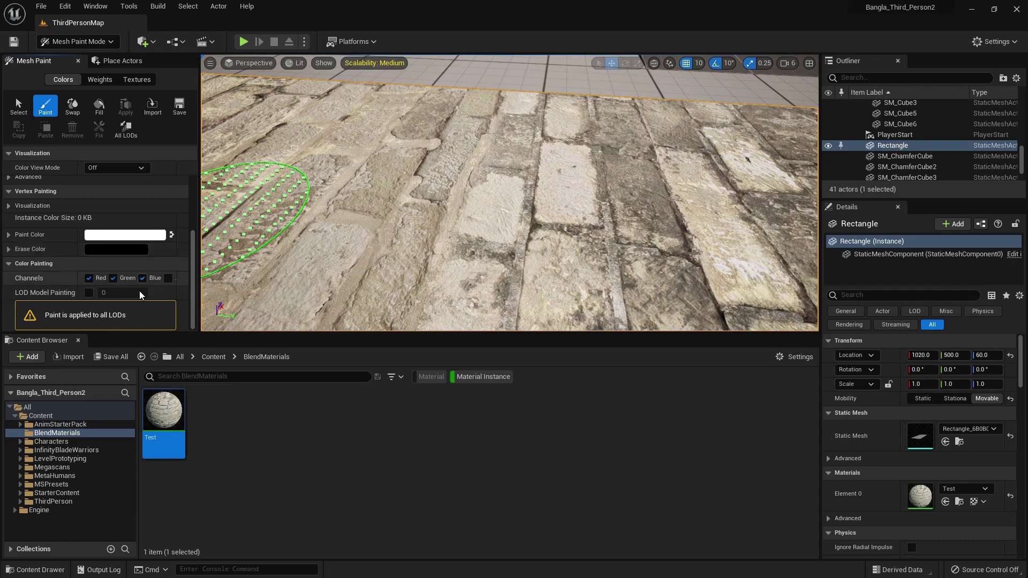
scroll(128, 256, "up", 3)
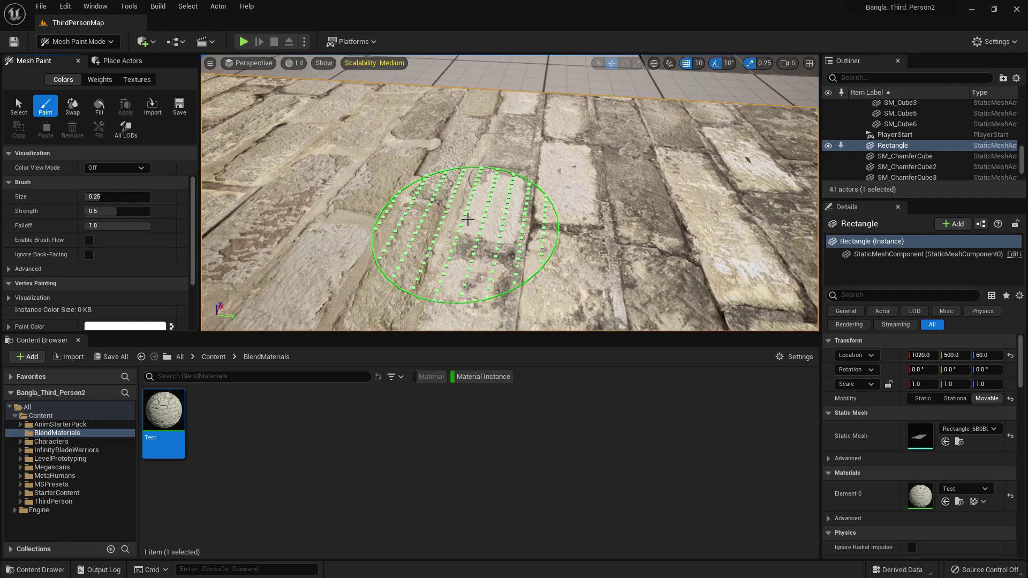
left_click_drag(467, 219, 406, 218)
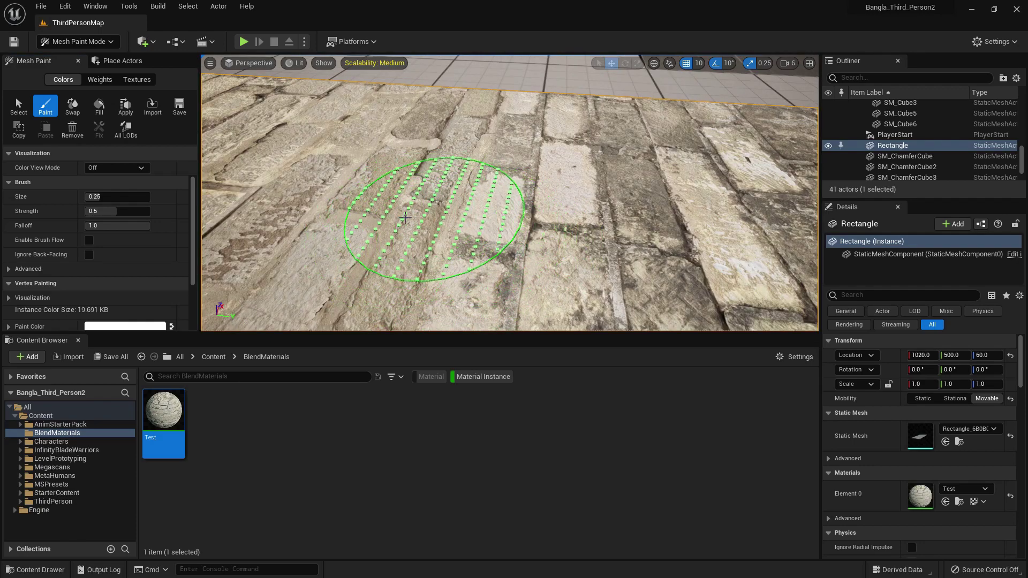
- Paint a dark marble patch on the Rectangle and spread it across the floor
scroll(369, 214, "down", 5)
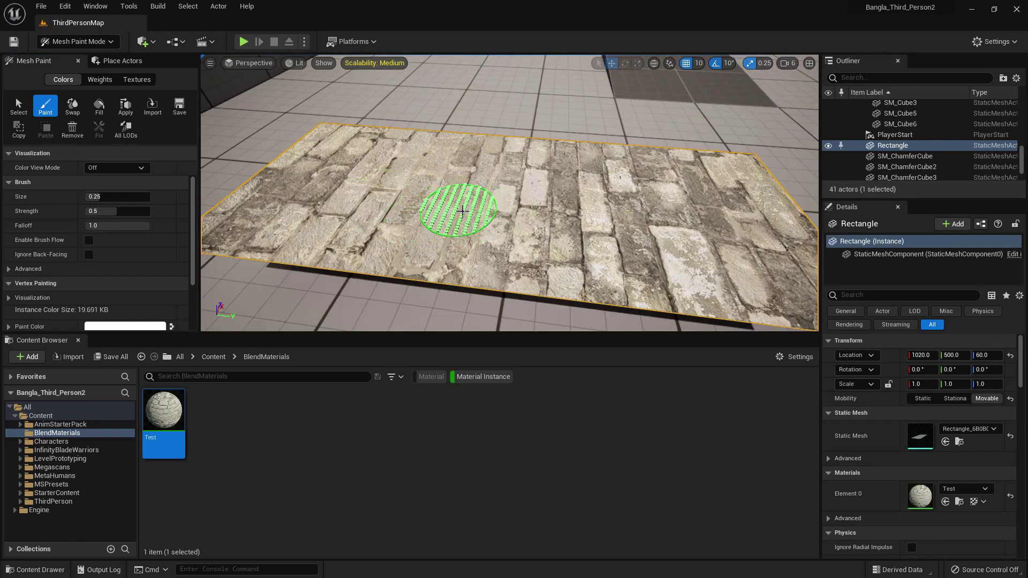
scroll(434, 212, "up", 5)
mouse_move(428, 247)
left_mouse_down()
mouse_move(452, 200)
mouse_move(425, 217)
mouse_move(360, 144)
left_mouse_up()
scroll(389, 203, "down", 5)
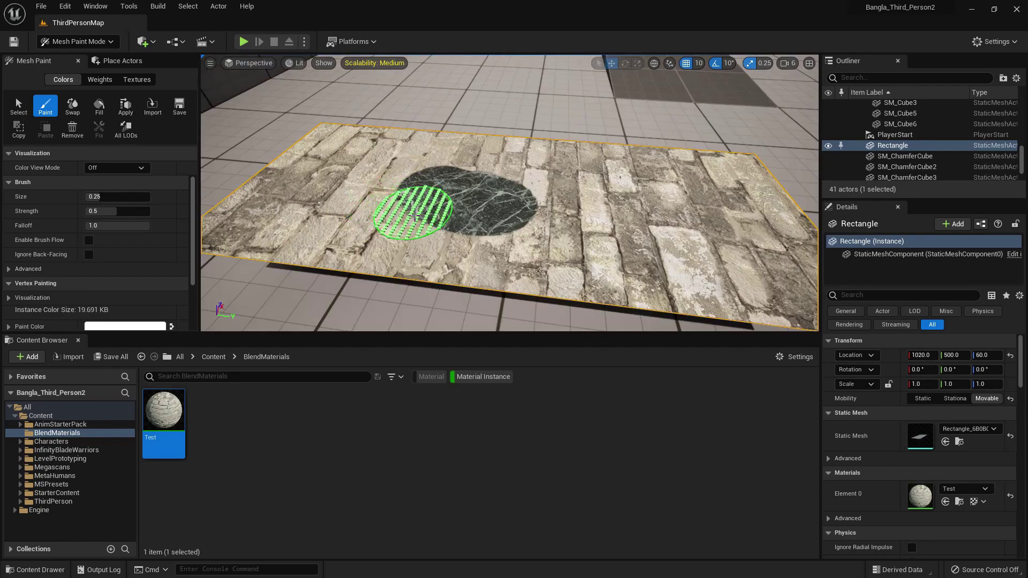
mouse_move(348, 221)
left_mouse_down()
mouse_move(453, 220)
mouse_move(332, 289)
mouse_move(345, 206)
mouse_move(354, 234)
mouse_move(488, 195)
mouse_move(603, 291)
mouse_move(551, 236)
mouse_move(561, 232)
mouse_move(514, 212)
mouse_move(499, 230)
left_mouse_up()
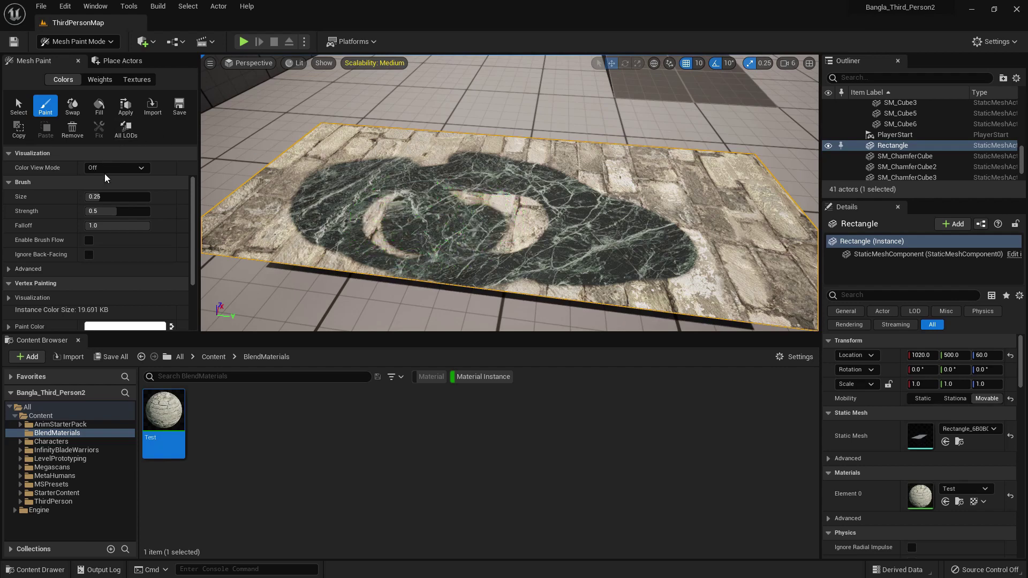
- Turn off the Green and Blue channels and paint reddish dirt along the Rectangle's top band
scroll(126, 237, "down", 4)
left_click(142, 277)
left_click(113, 278)
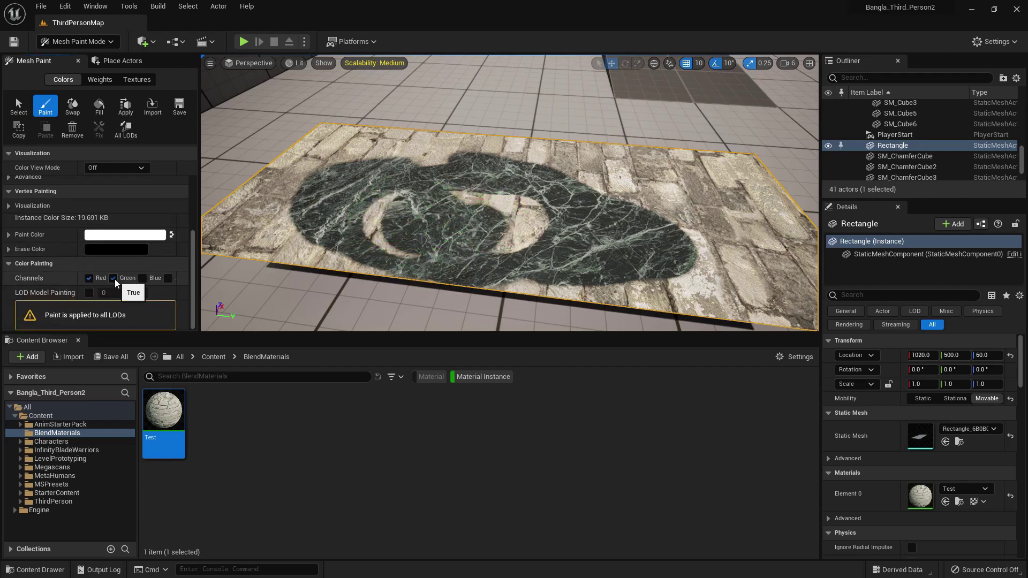
scroll(426, 214, "up", 3)
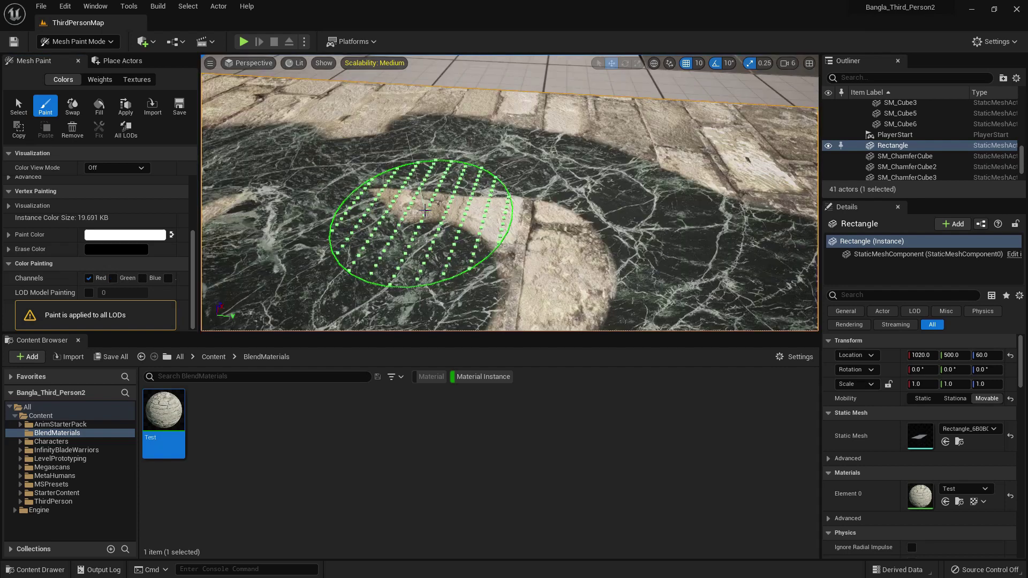
mouse_move(444, 214)
left_mouse_down()
mouse_move(491, 225)
mouse_move(545, 207)
mouse_move(472, 229)
mouse_move(551, 262)
mouse_move(511, 214)
left_mouse_up()
scroll(511, 214, "down", 3)
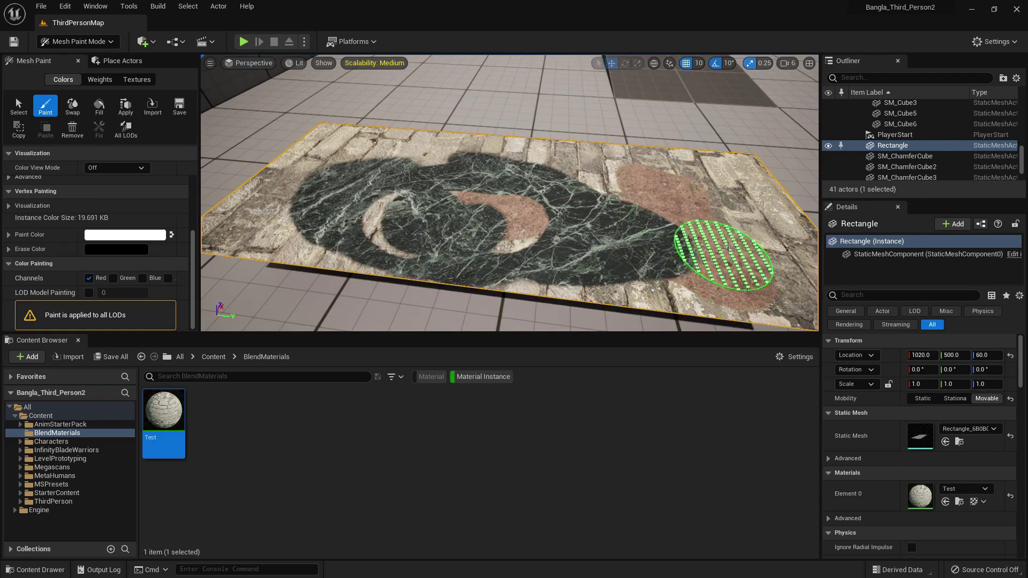
mouse_move(654, 229)
right_mouse_down()
mouse_move(425, 176)
mouse_move(763, 126)
mouse_move(558, 137)
mouse_move(551, 223)
right_mouse_up()
mouse_move(506, 235)
left_mouse_down()
mouse_move(387, 237)
mouse_move(421, 229)
mouse_move(416, 211)
mouse_move(369, 201)
mouse_move(253, 245)
left_mouse_up()
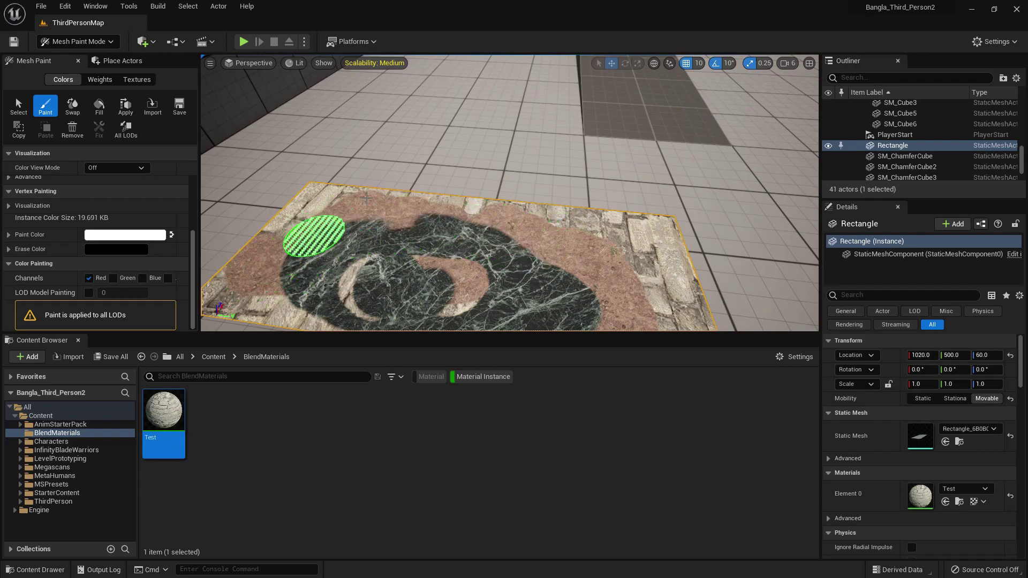
mouse_move(310, 173)
right_mouse_down()
mouse_move(332, 160)
mouse_move(355, 172)
mouse_move(604, 166)
mouse_move(490, 228)
mouse_move(477, 201)
mouse_move(531, 206)
right_mouse_up()
- Switch painting to the Green and Red channels and paint a pink dirt patch over the marble
left_click(89, 277)
left_click(113, 278)
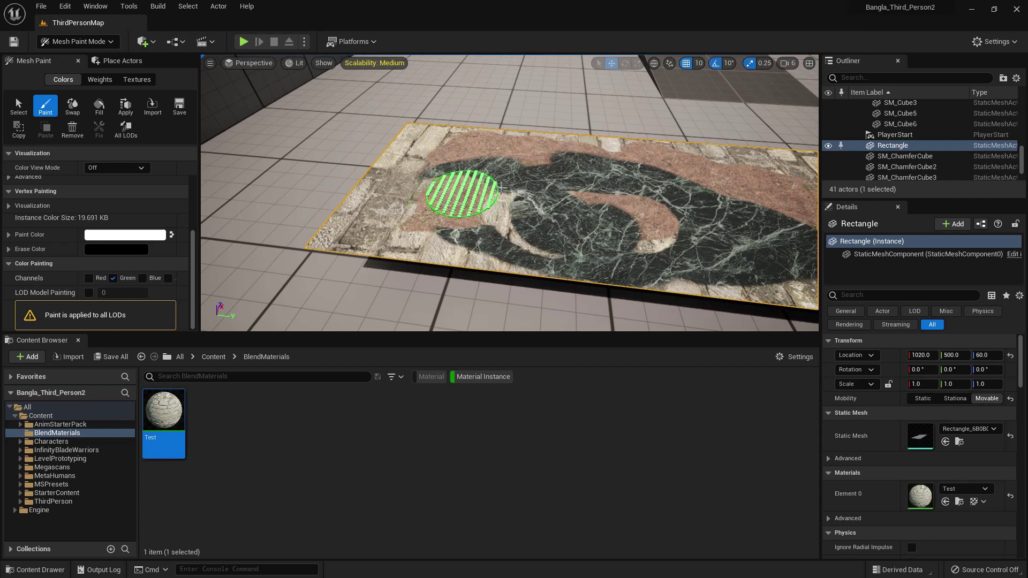
right_click_drag(558, 210, 355, 184)
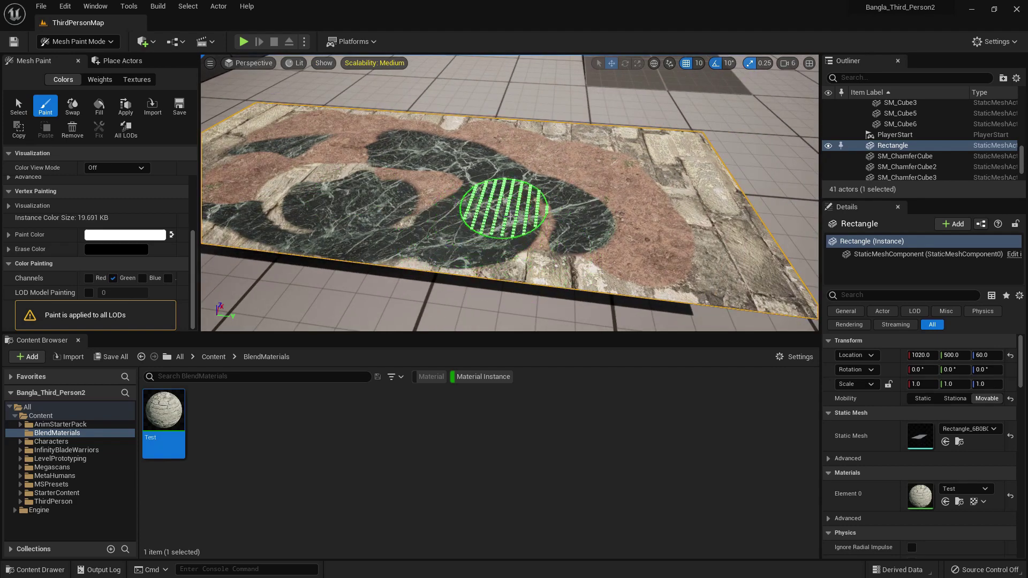
left_click(480, 217)
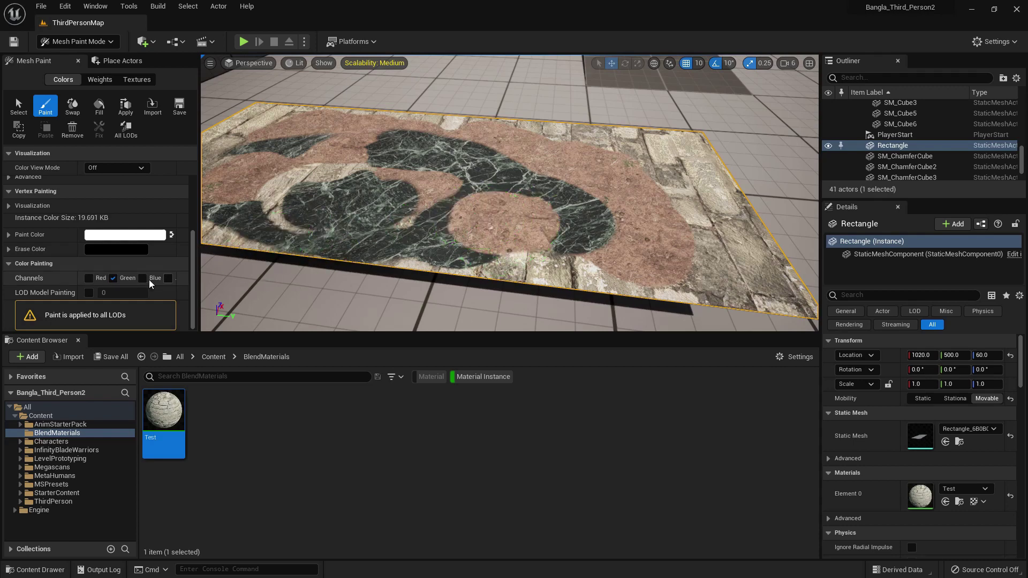
left_click(89, 278)
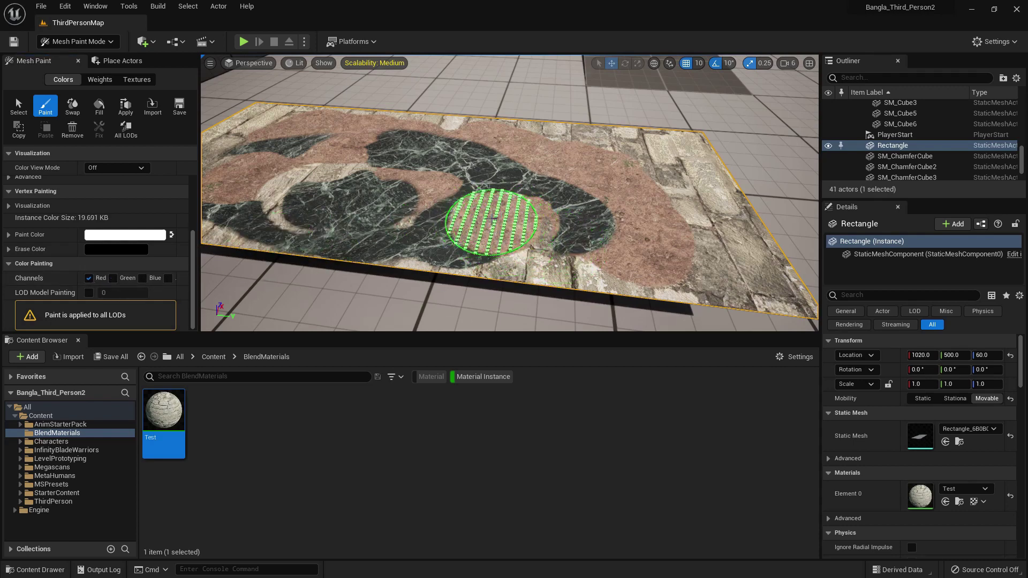
scroll(427, 188, "down", 4)
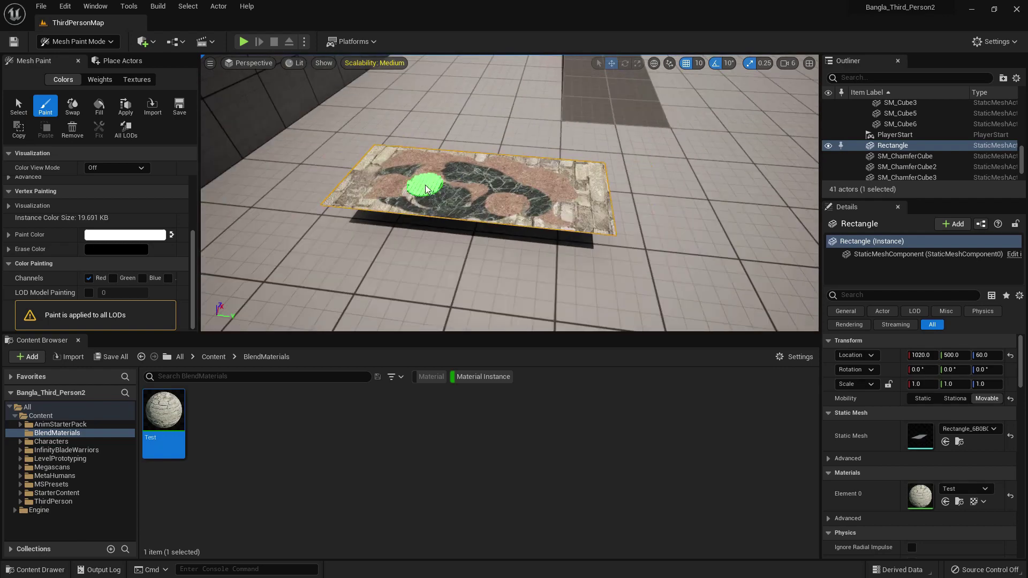
scroll(426, 188, "up", 3)
scroll(420, 156, "down", 2)
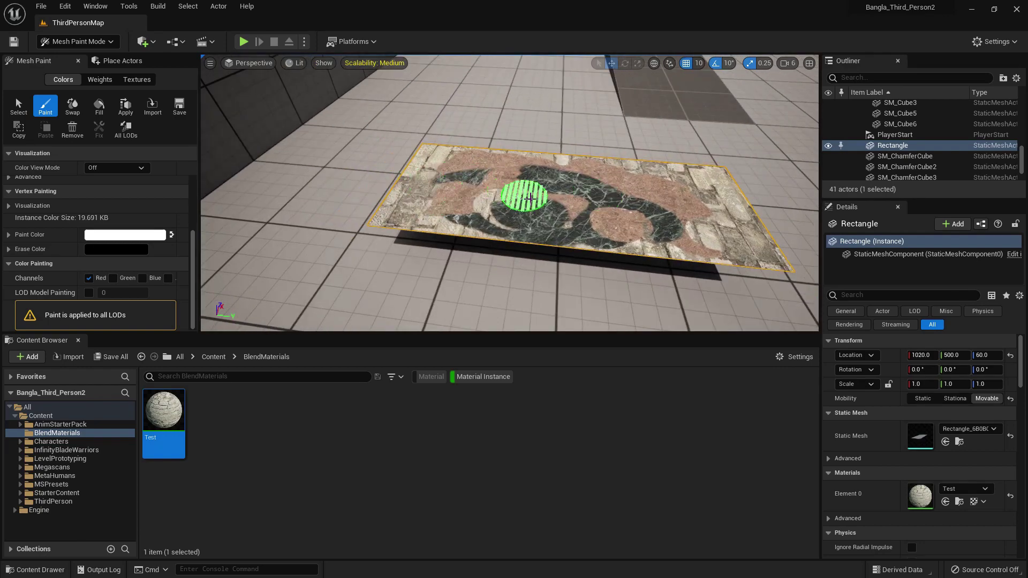
scroll(529, 198, "up", 2)
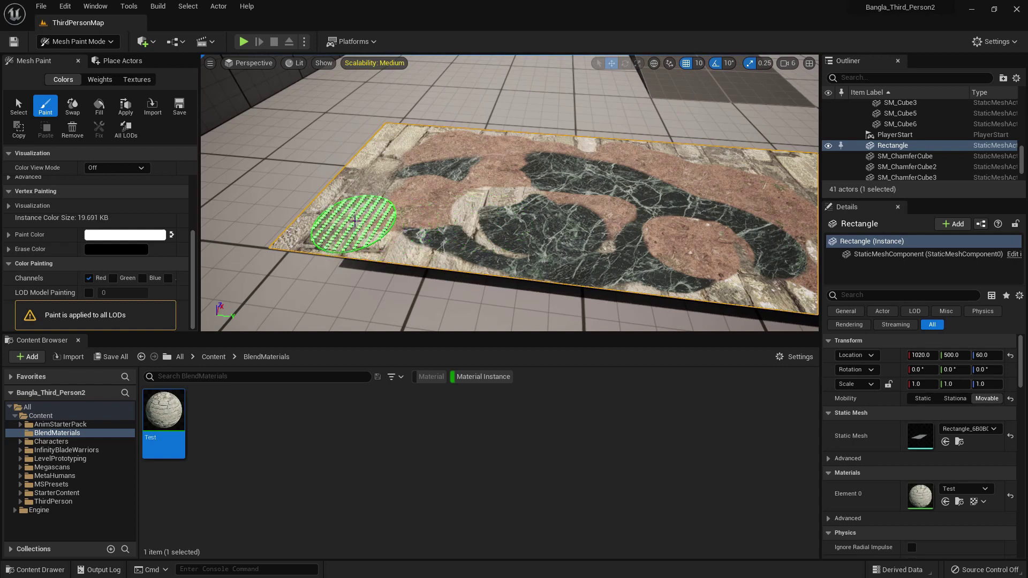
scroll(415, 220, "down", 3)
scroll(420, 206, "up", 3)
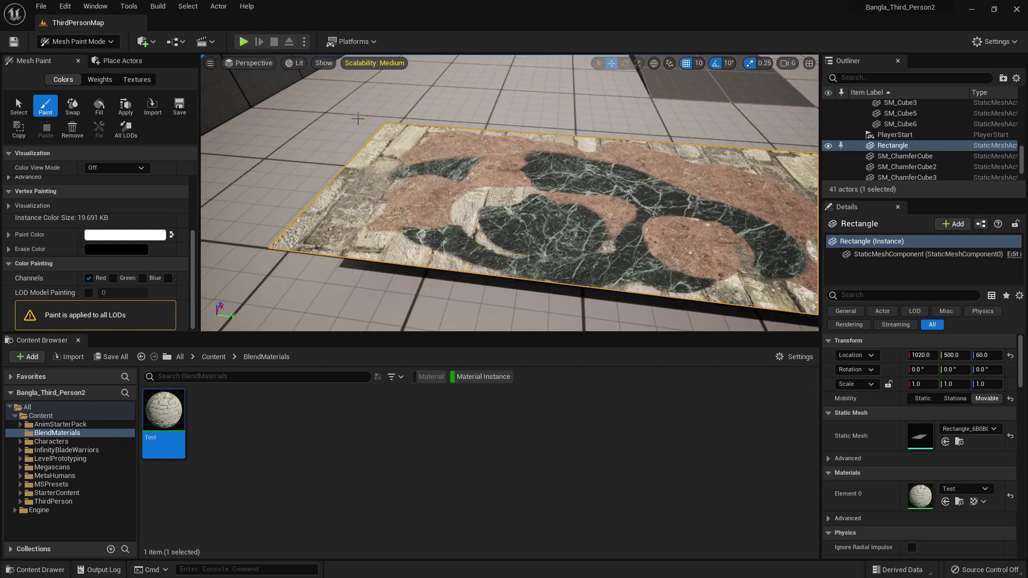
left_click(71, 40)
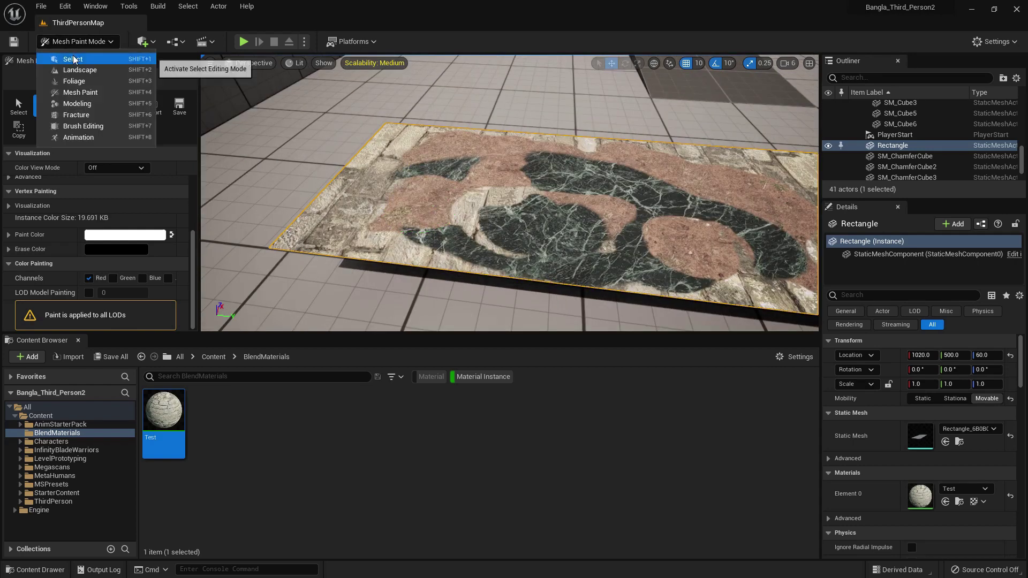
- Place a Shapes Plane beside the Rectangle at Z 50 with the Test material, and frame it
left_click(73, 56)
left_click(85, 98)
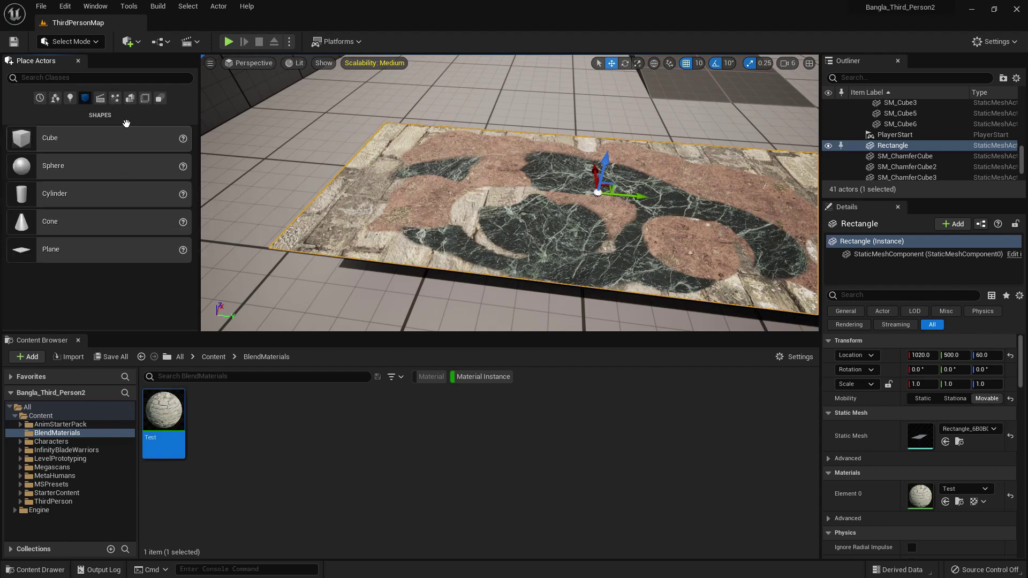
scroll(216, 193, "down", 3)
left_click(260, 202)
scroll(260, 203, "up", 6)
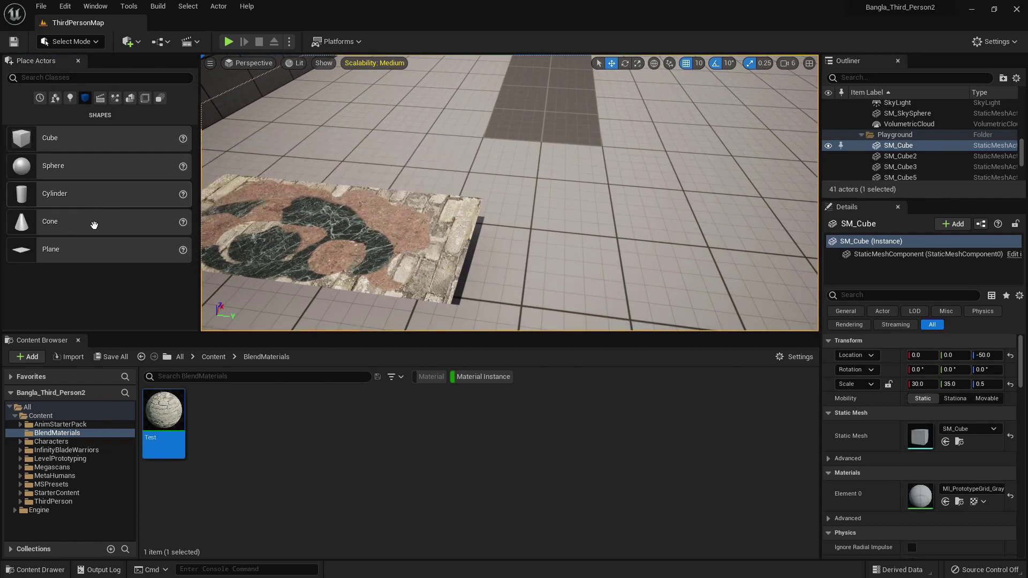
left_click_drag(51, 249, 593, 208)
left_click_drag(163, 410, 599, 259)
key("f")
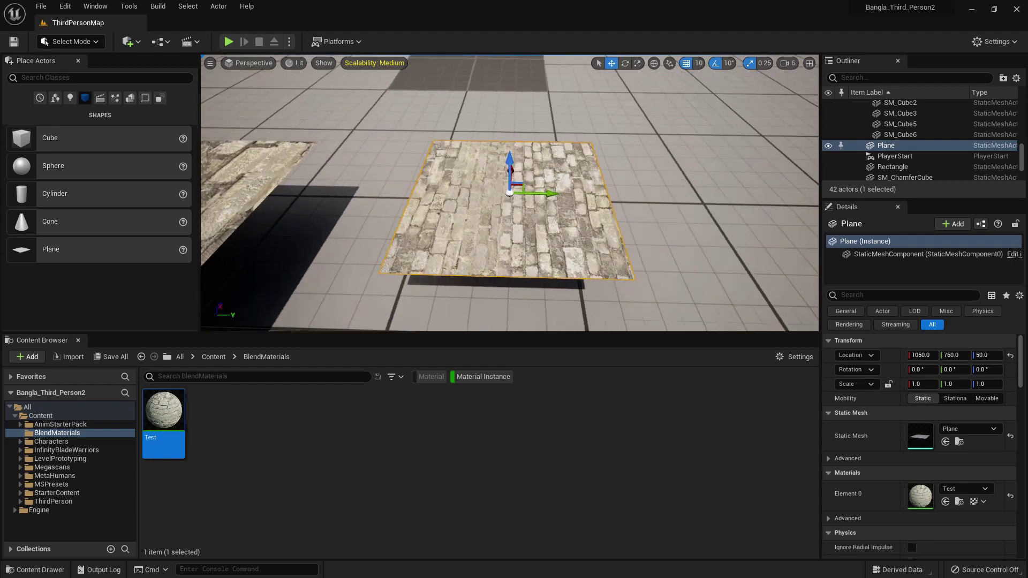
- Switch to Mesh Paint mode for the new Plane and zoom in and out on it
left_click(71, 41)
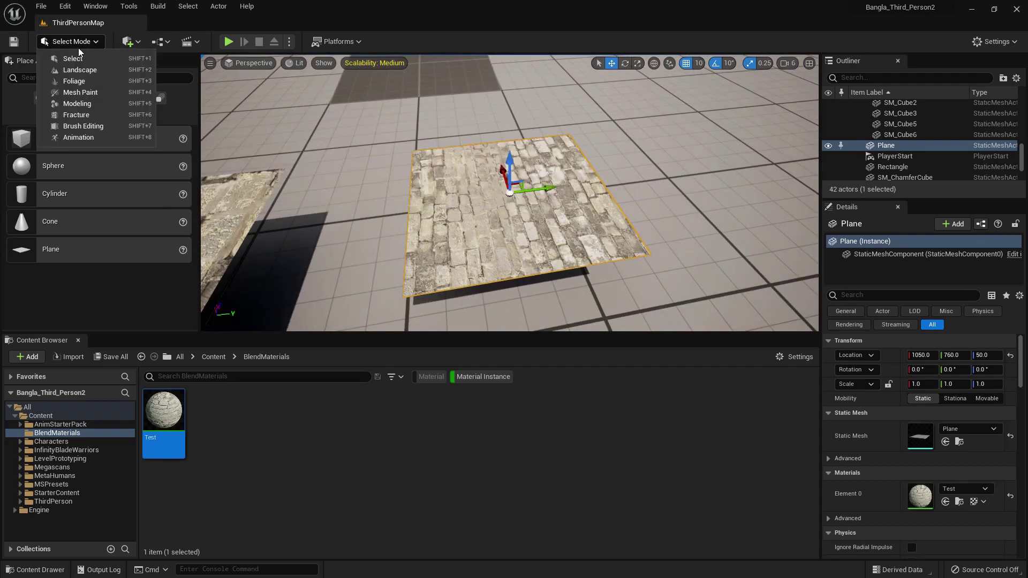
left_click(90, 95)
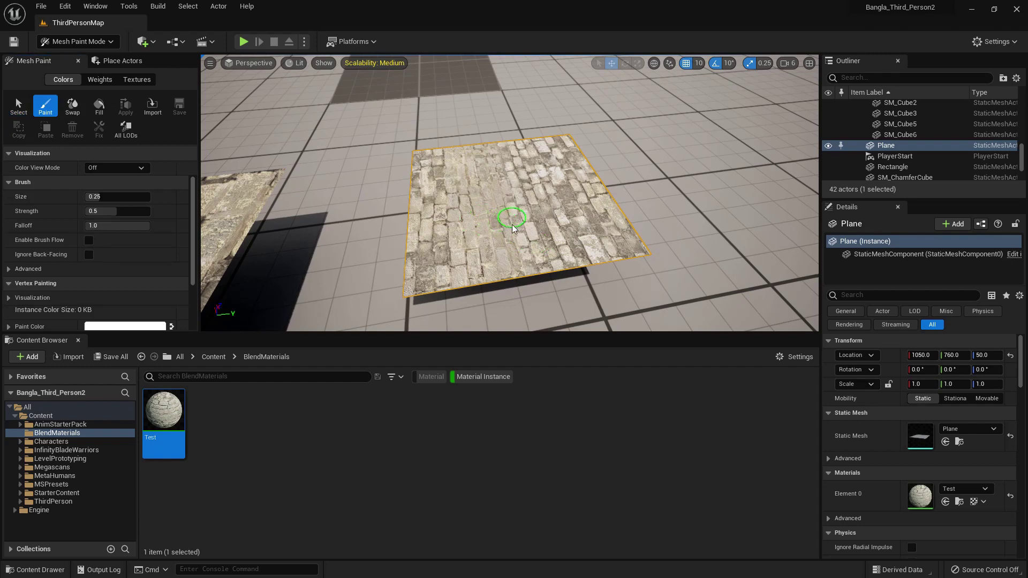
scroll(512, 228, "up", 5)
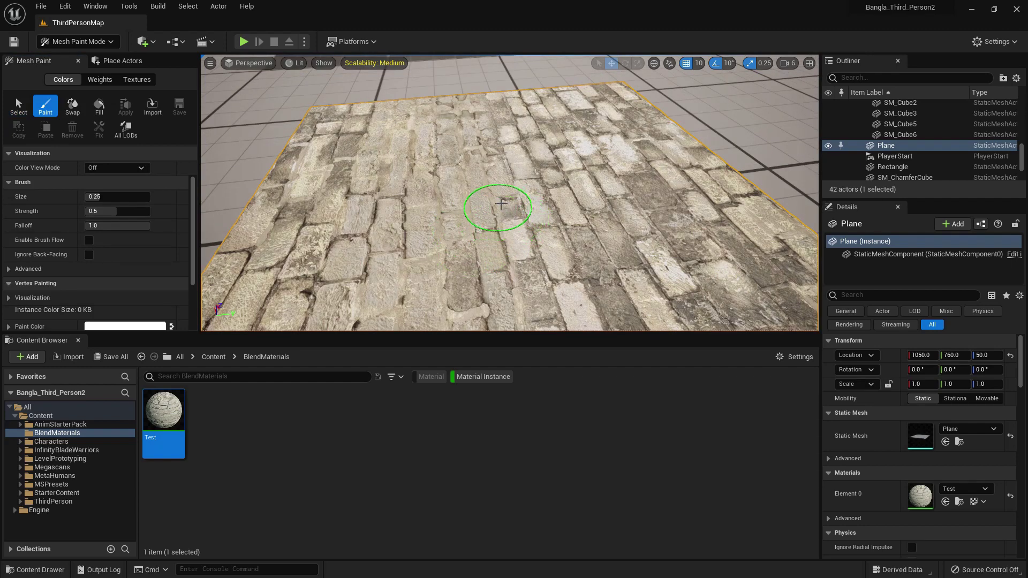
scroll(512, 180, "down", 5)
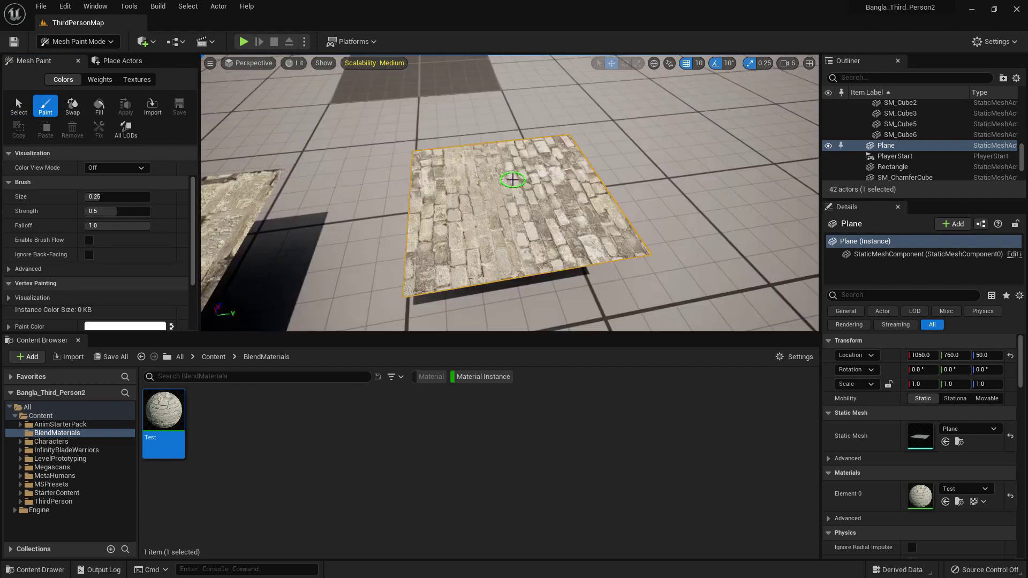
- View in Wireframe to compare the Plane's four corners with the Rectangle's dense triangles, then return to Lit
left_click(242, 65)
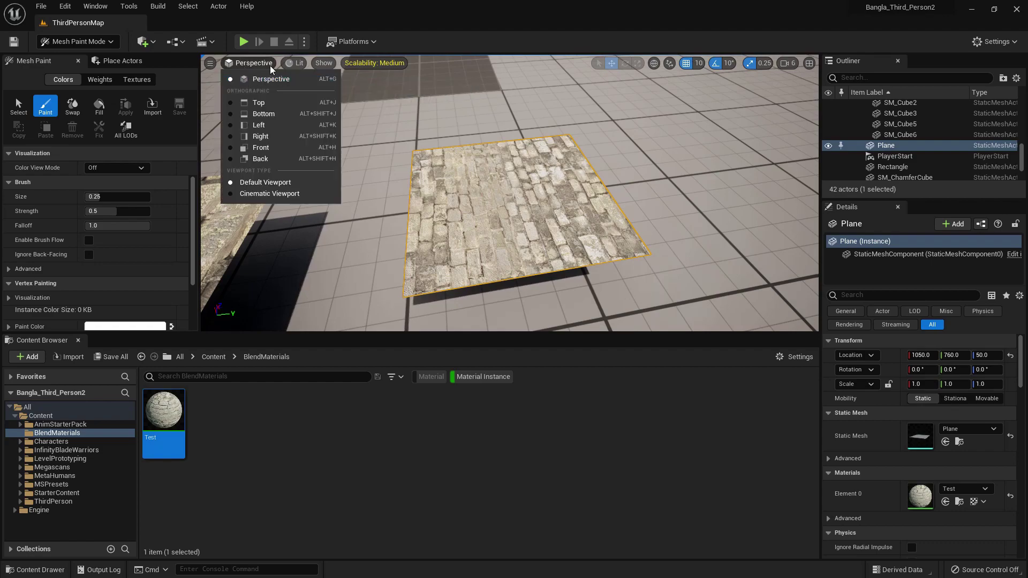
left_click(300, 67)
left_click(329, 115)
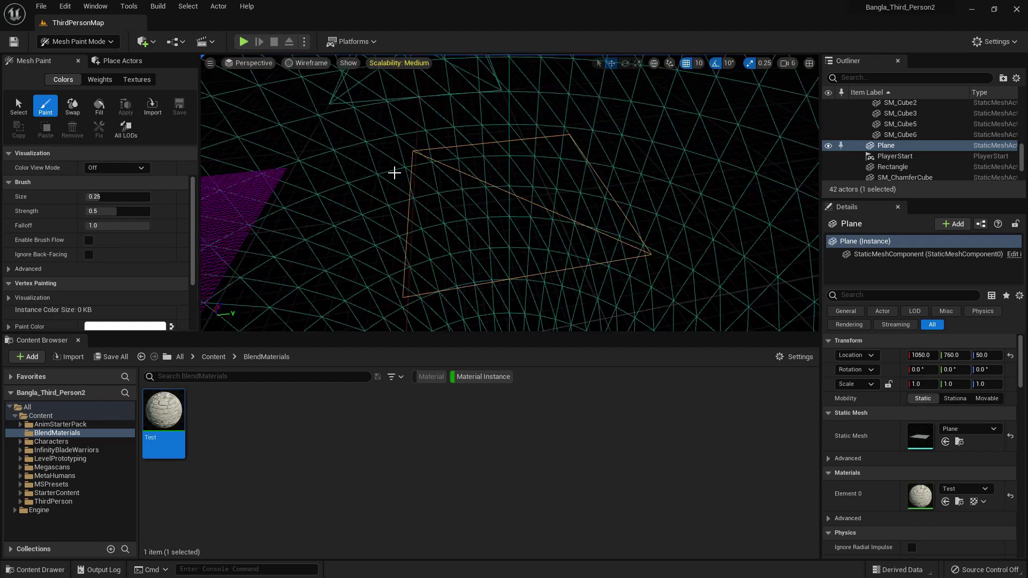
right_click_drag(394, 172, 394, 193)
scroll(392, 175, "down", 3)
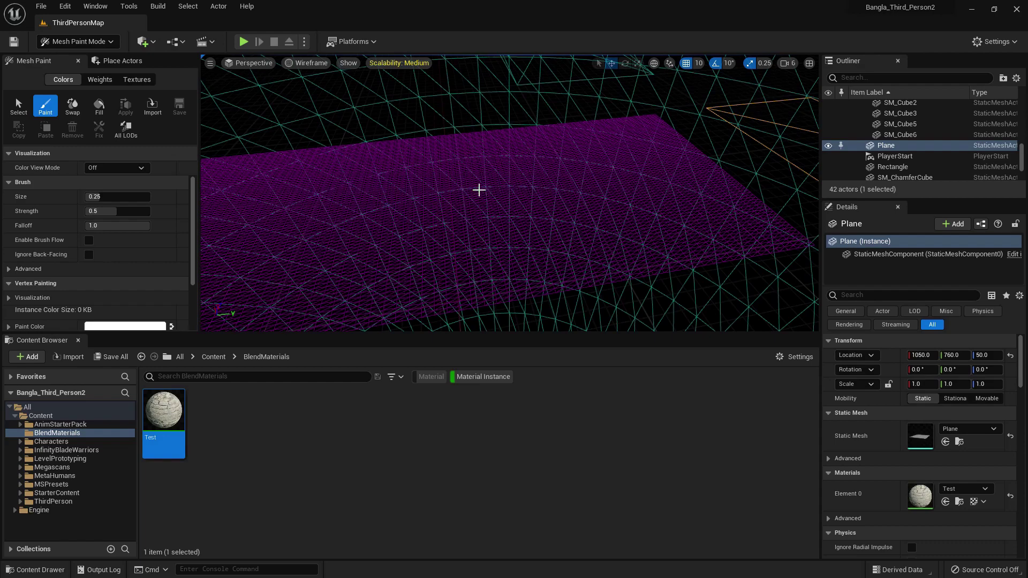
right_click_drag(446, 197, 475, 198)
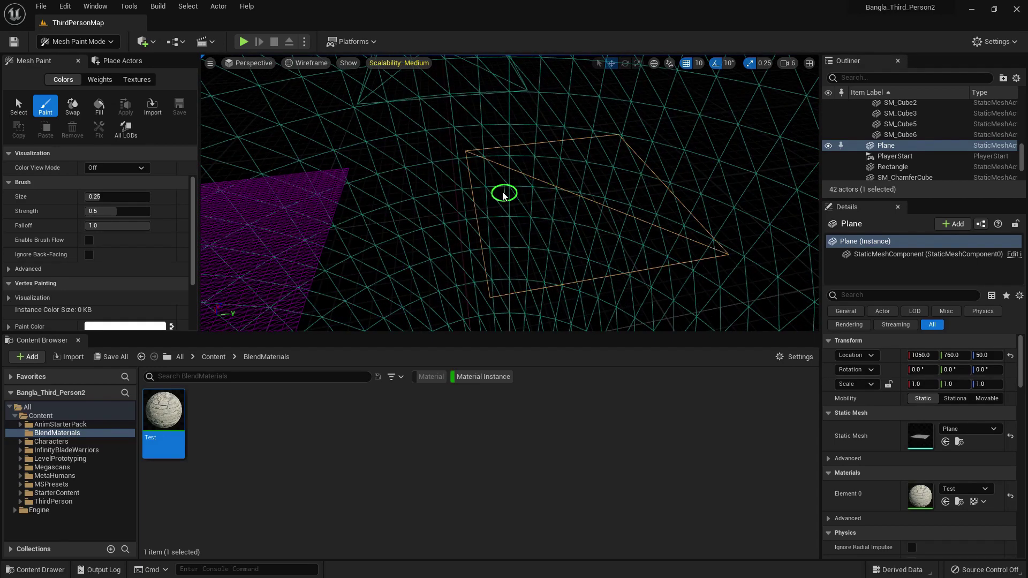
left_click(310, 67)
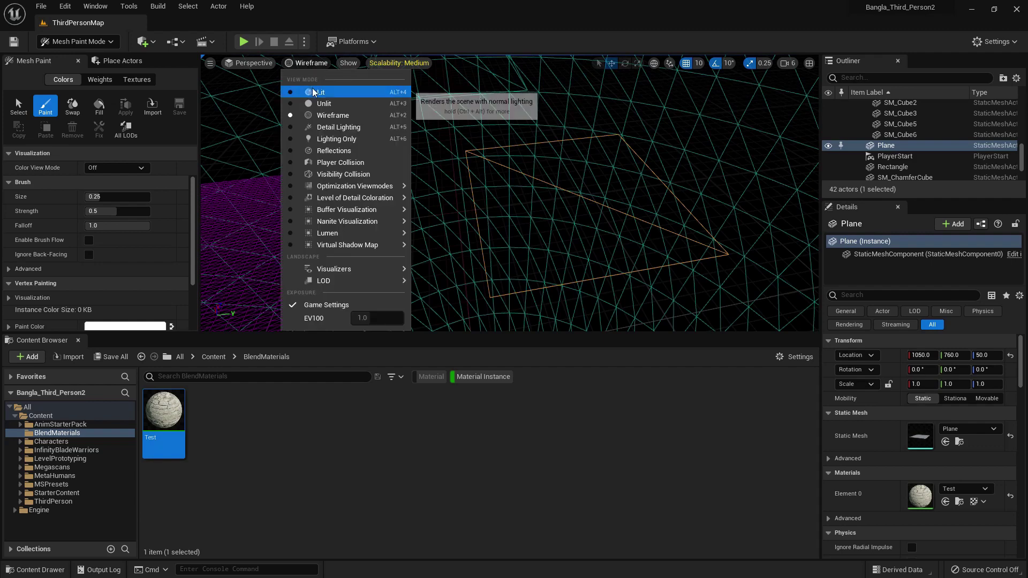
left_click(313, 87)
- Paint brown dirt over the Plane's right side and corner, then paint stone back and view both floors
right_click_drag(696, 250, 707, 260)
left_click_drag(707, 198, 691, 198)
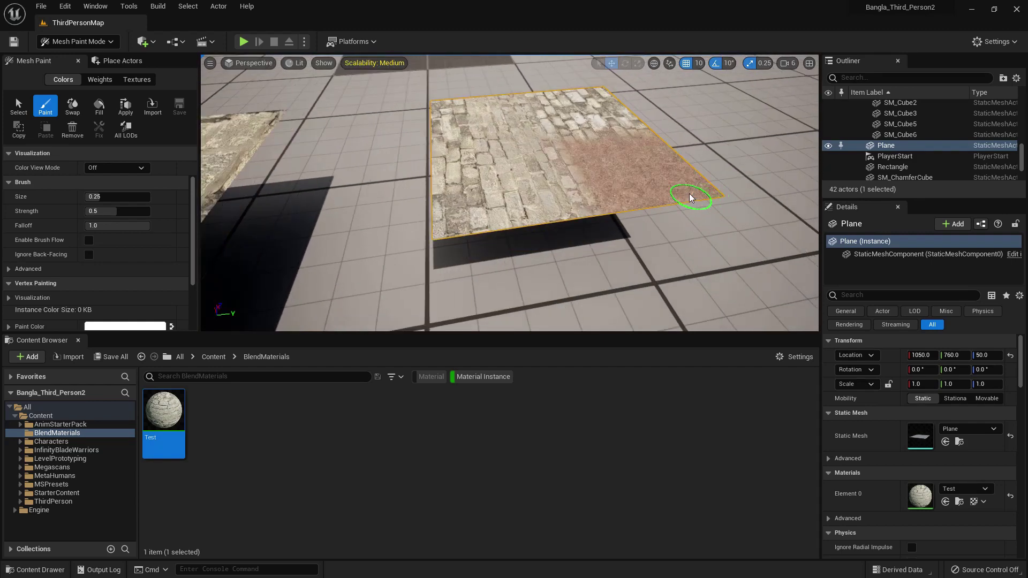
left_click_drag(433, 233, 433, 234)
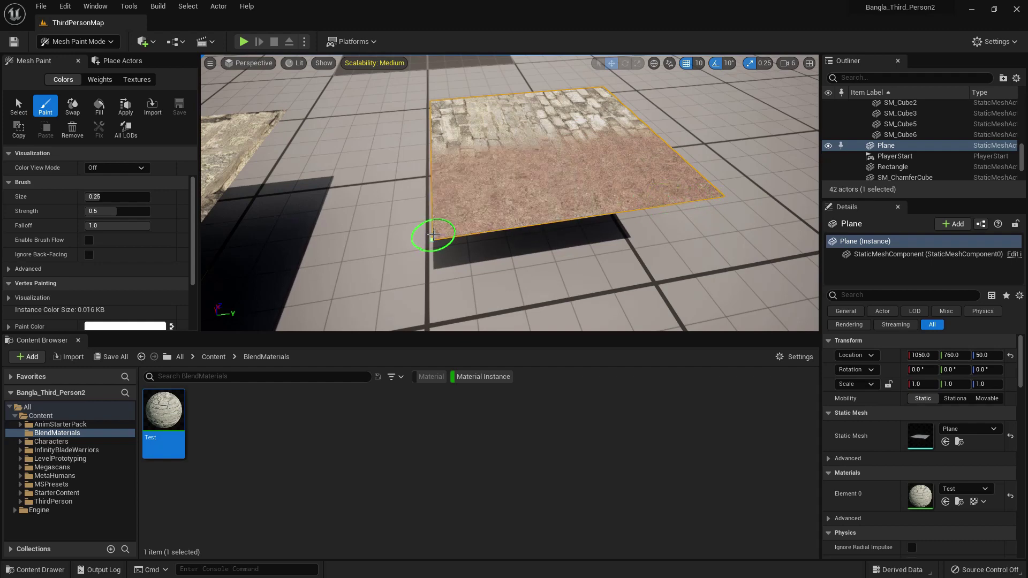
right_click_drag(496, 210, 394, 300)
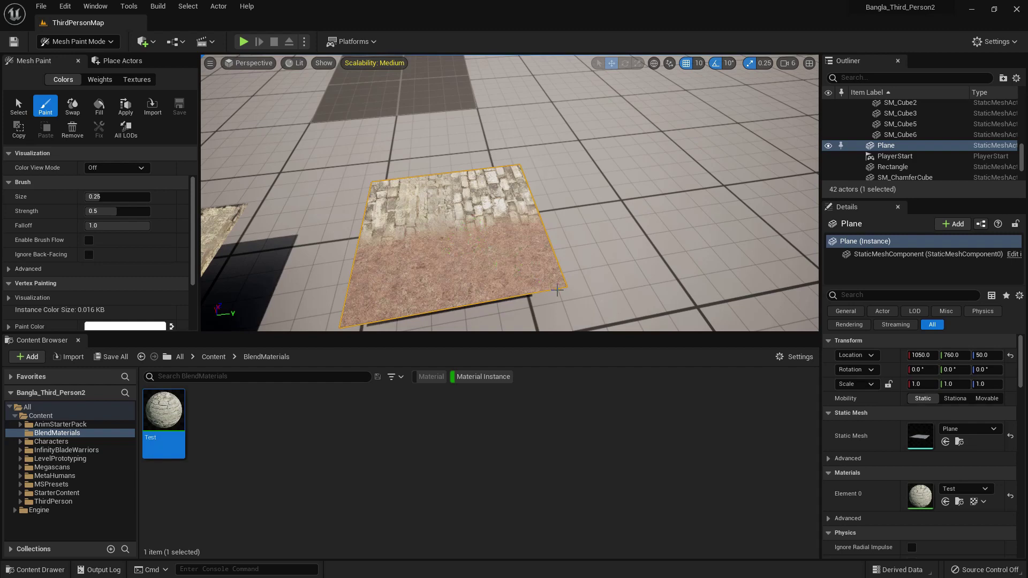
left_click_drag(556, 289, 552, 284, "shift")
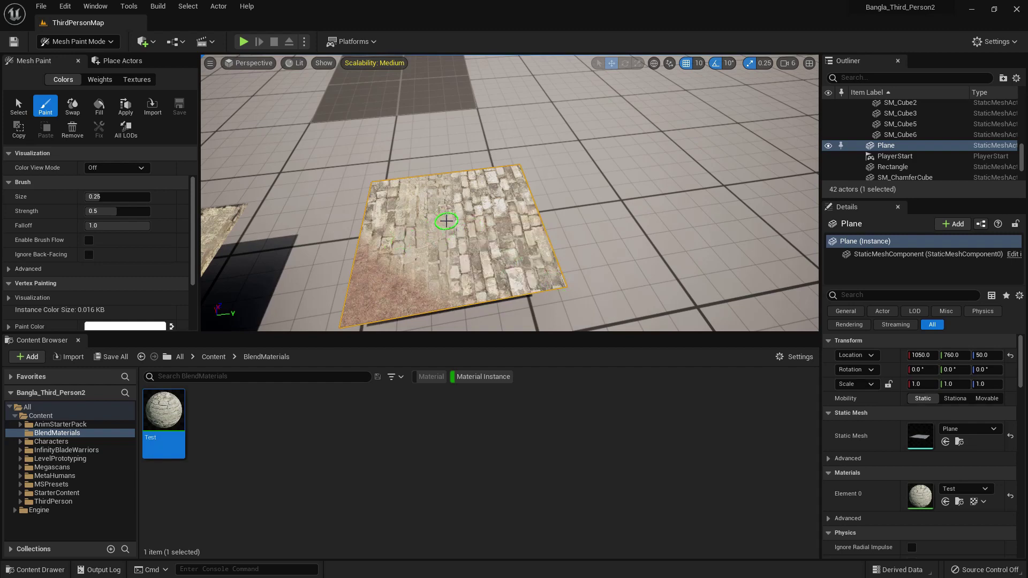
mouse_move(446, 220)
right_mouse_down()
mouse_move(427, 245)
mouse_move(410, 243)
mouse_move(420, 250)
right_mouse_up()
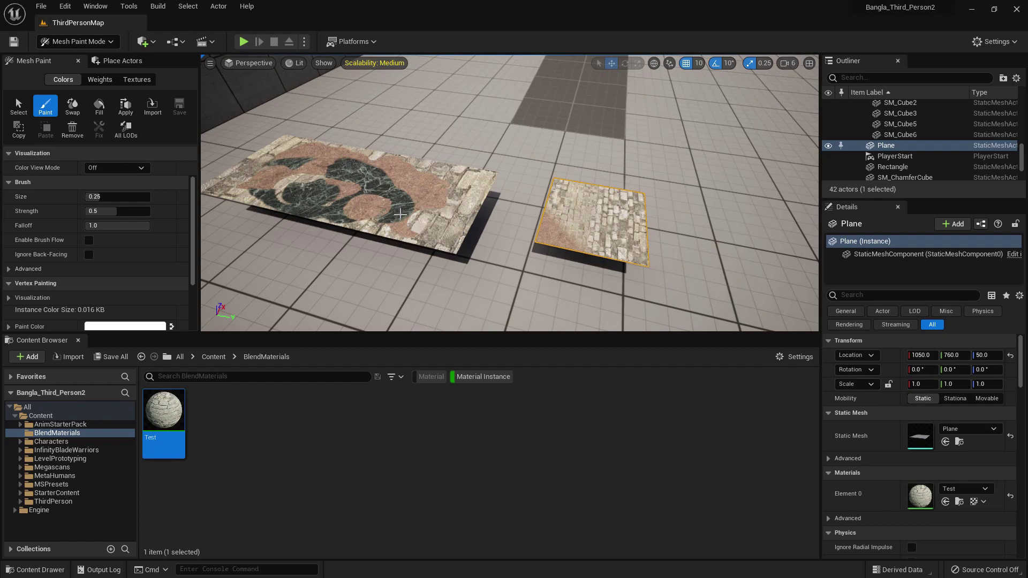
scroll(407, 203, "up", 3)
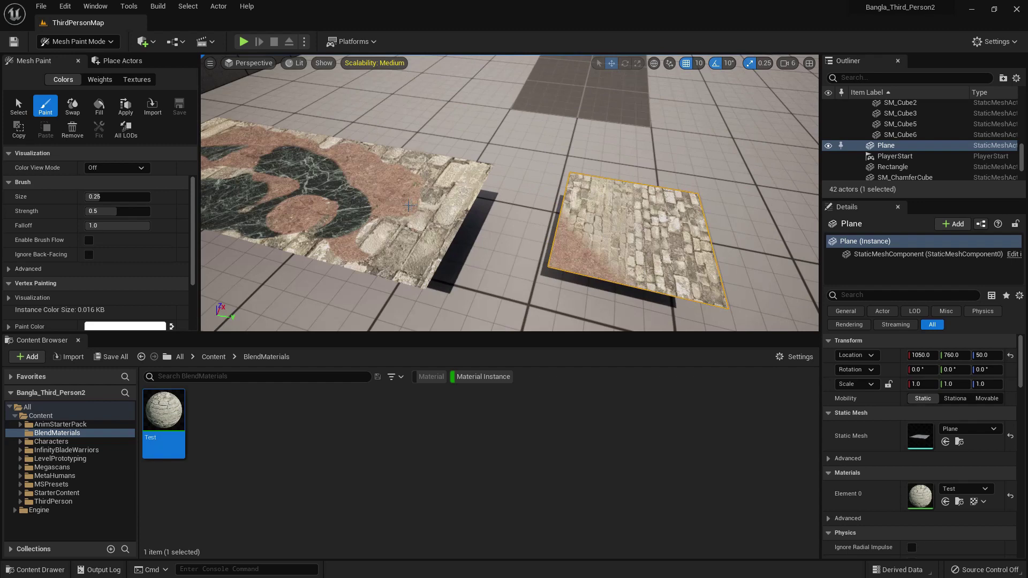
scroll(408, 205, "up", 4)
- Swap the paint colour to black and reselect the Rectangle for Mesh Paint painting
left_click(72, 106)
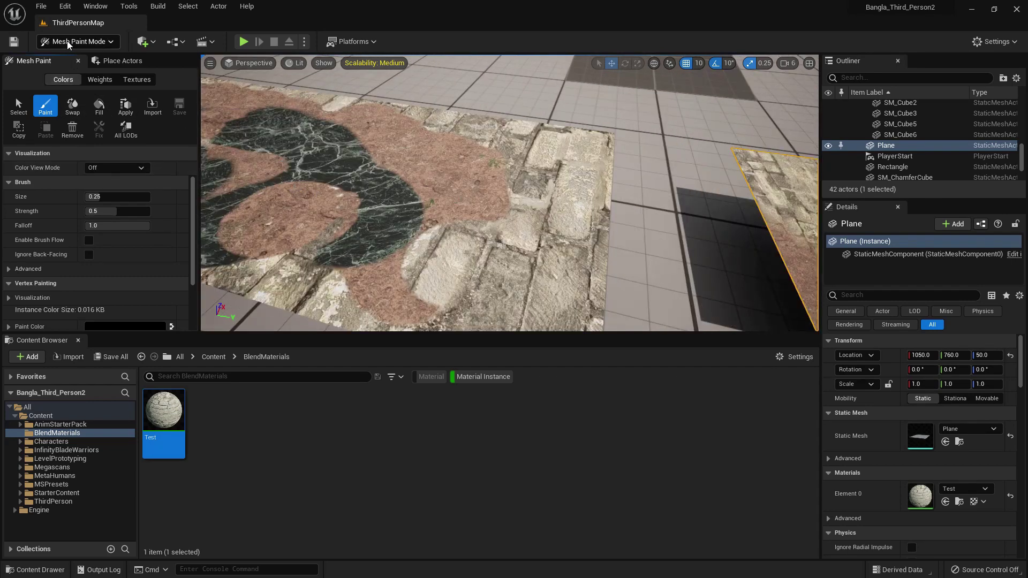
left_click(69, 42)
left_click(75, 58)
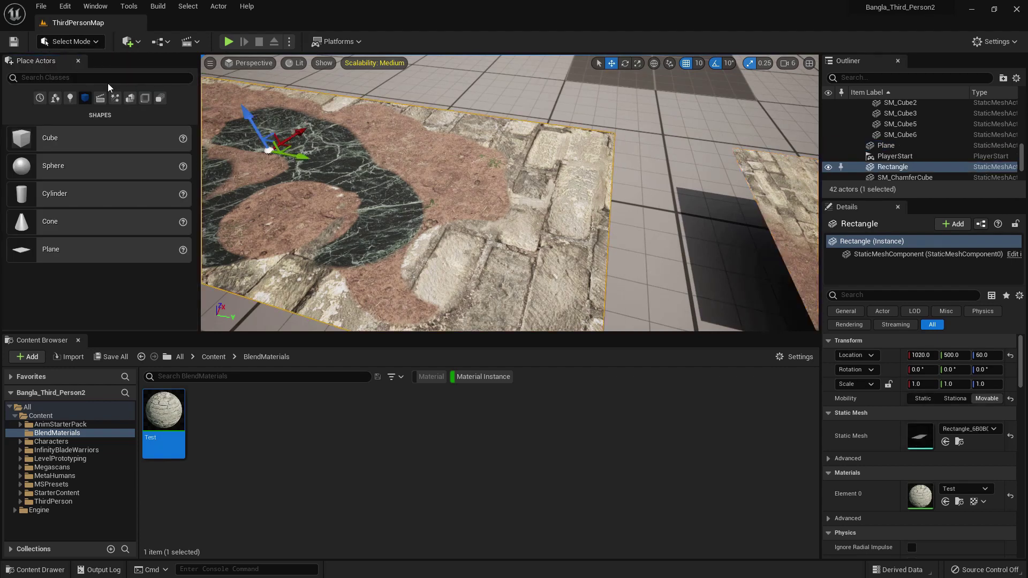
left_click(69, 41)
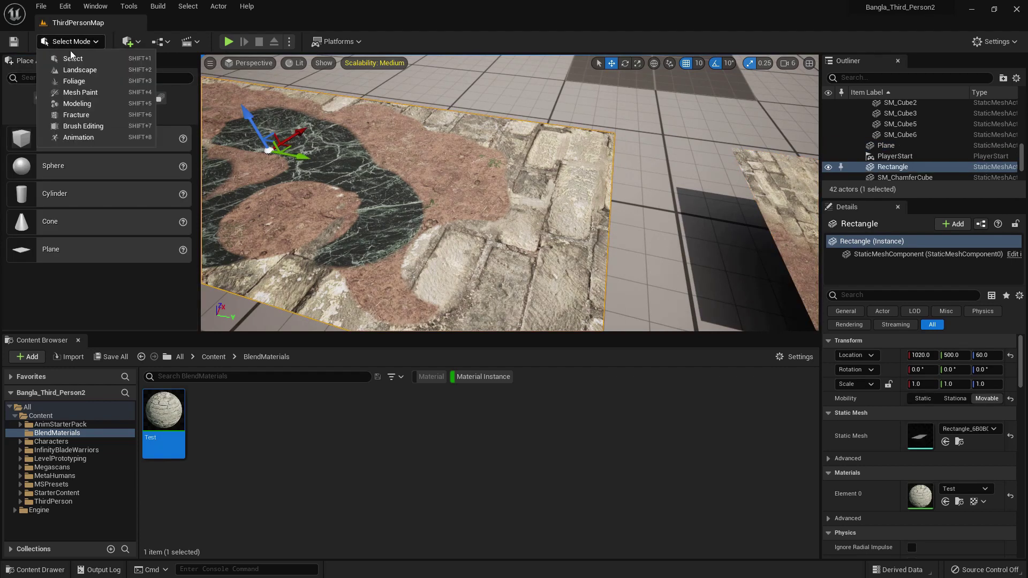
left_click(102, 93)
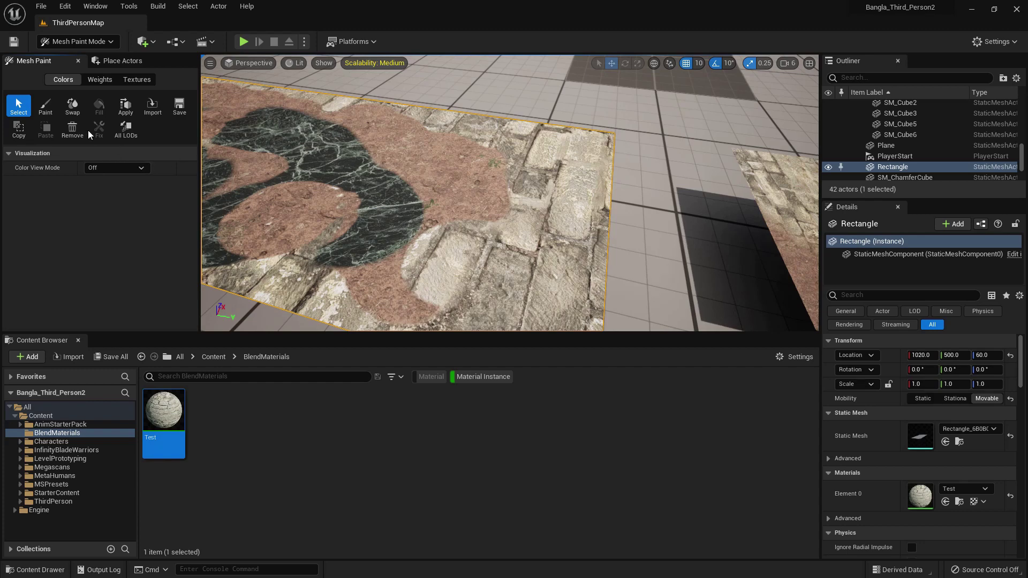
left_click(46, 106)
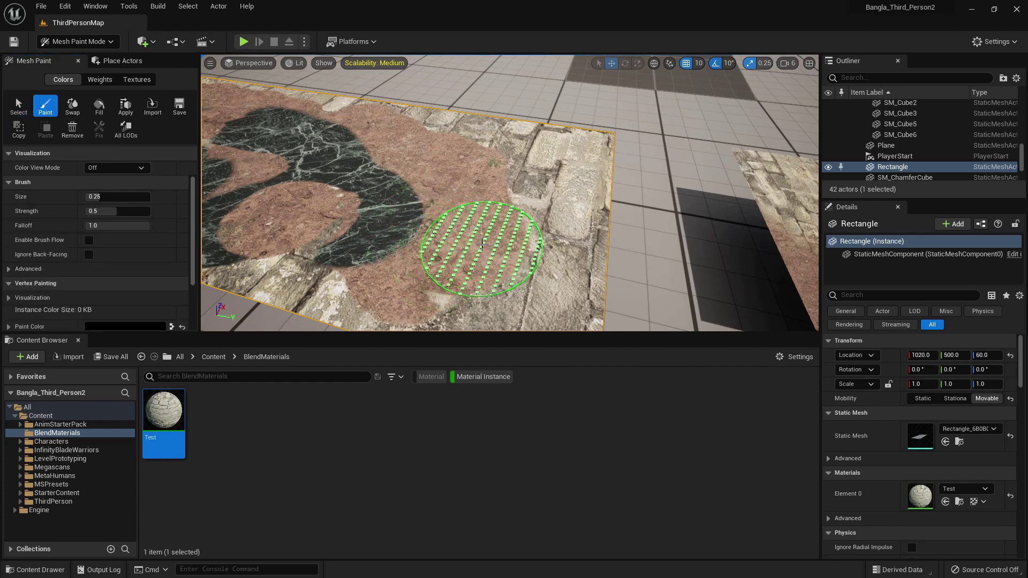
- Paint stone over a dirt patch in white, then dirt and marble back in black
left_click(73, 104)
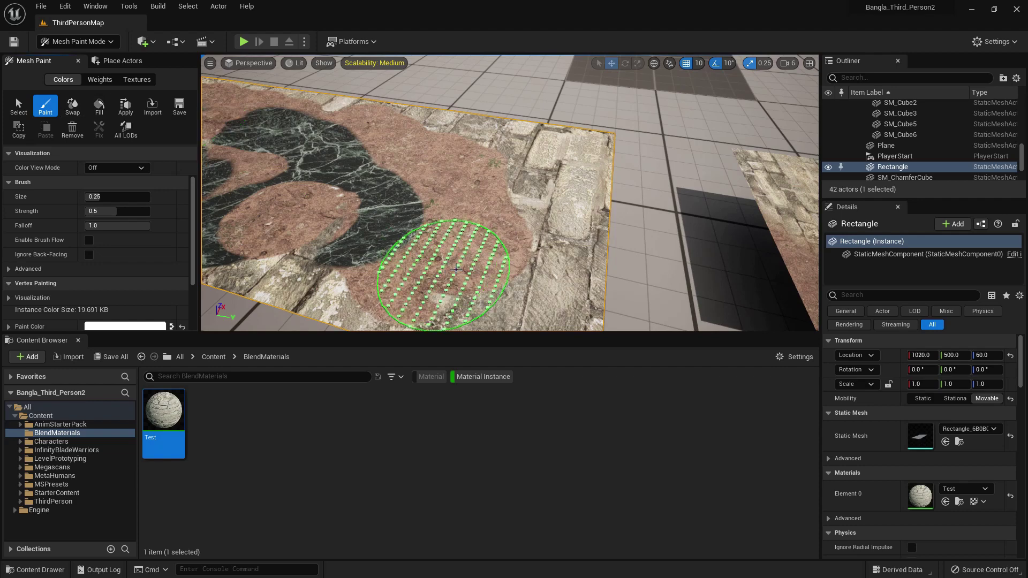
mouse_move(456, 267)
left_mouse_down()
mouse_move(485, 252)
mouse_move(480, 235)
mouse_move(451, 238)
mouse_move(449, 251)
mouse_move(471, 254)
mouse_move(464, 236)
mouse_move(498, 183)
mouse_move(446, 158)
mouse_move(396, 156)
left_mouse_up()
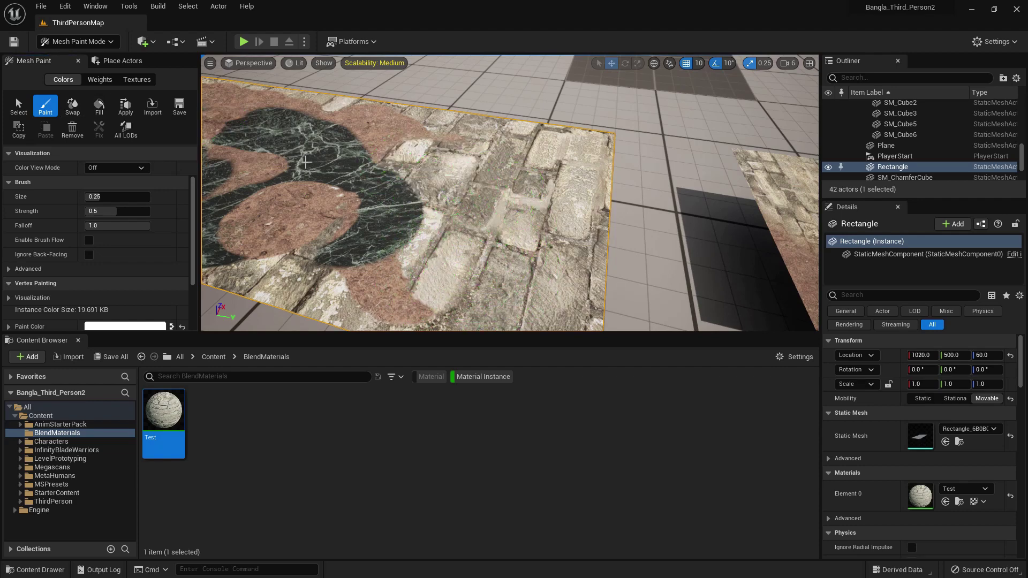
left_click(72, 105)
mouse_move(343, 182)
left_mouse_down()
mouse_move(419, 217)
mouse_move(432, 271)
mouse_move(481, 230)
mouse_move(409, 229)
mouse_move(444, 180)
left_mouse_up()
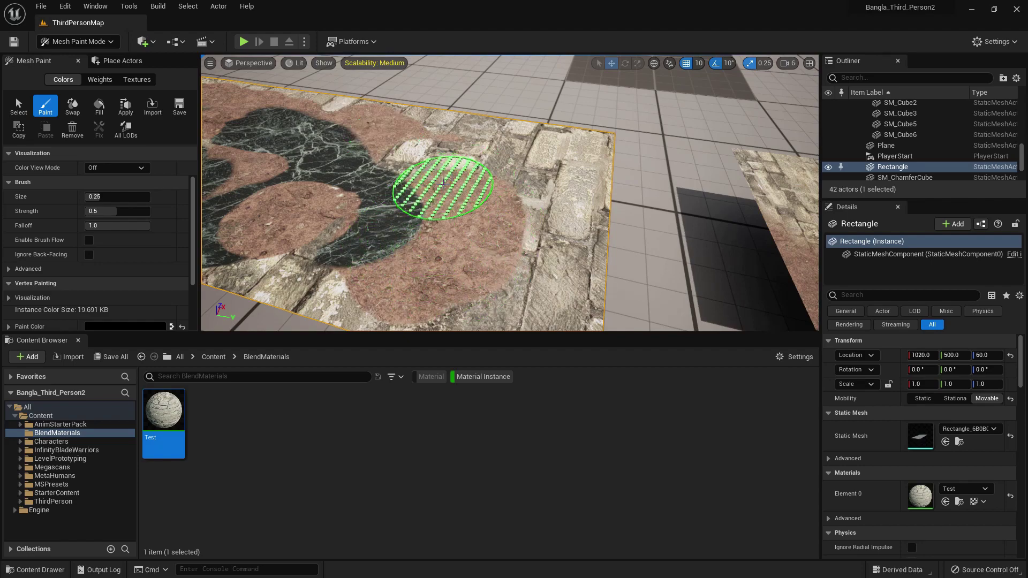
scroll(444, 185, "down", 8)
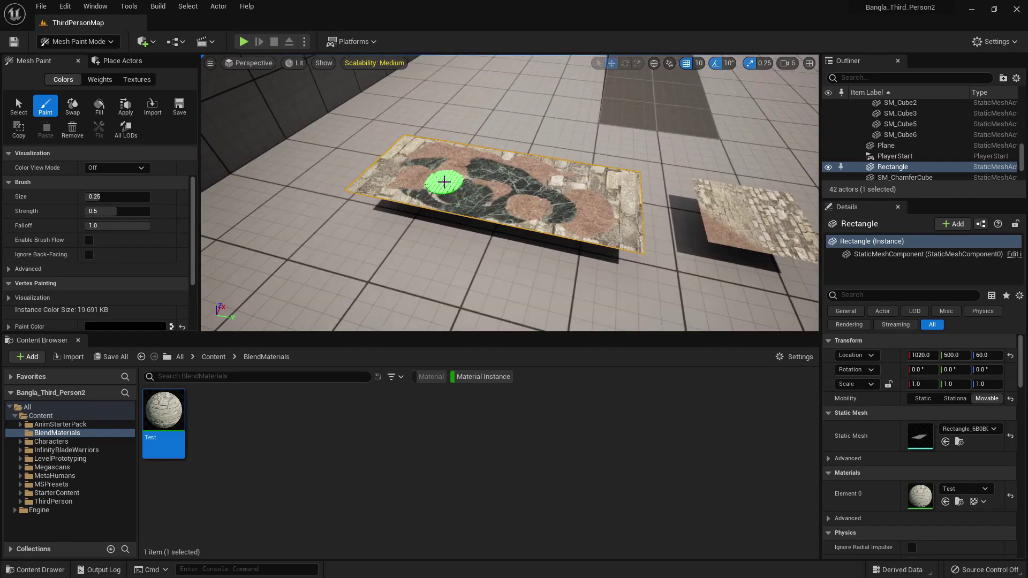